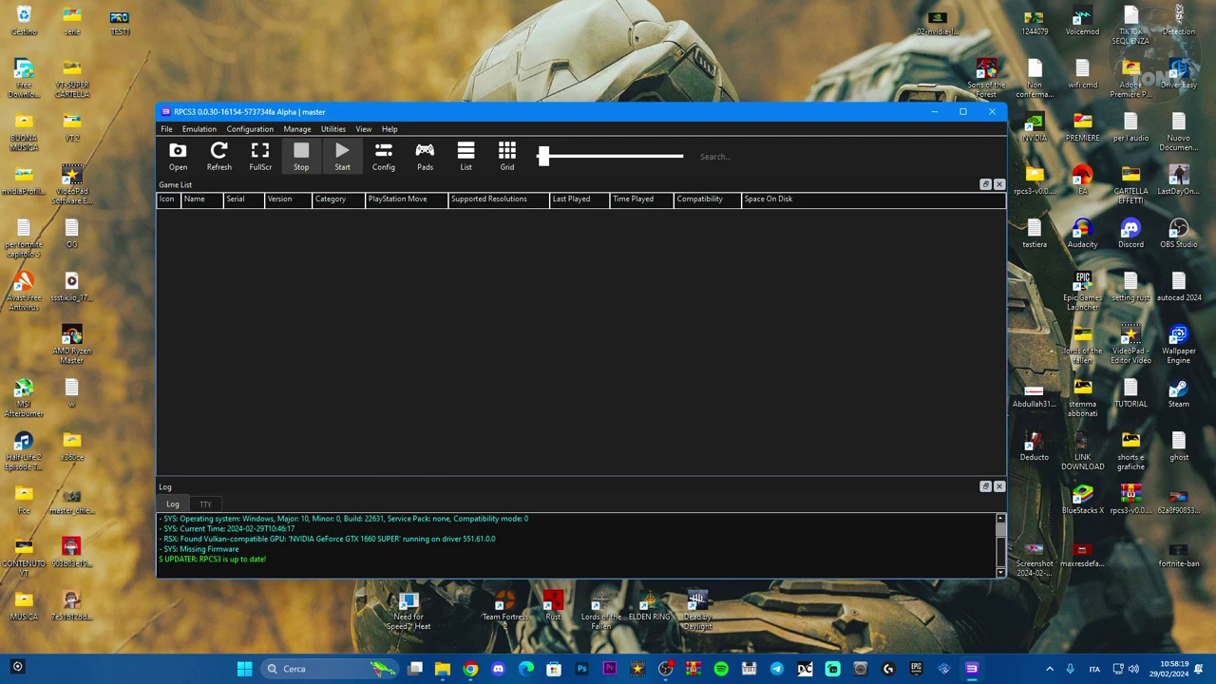
Step: Open the Windows Device Manager and expand the Xbox 360 peripherals category (Periferiche XBOX 360)
{"action": "right_click", "coordinate": [244, 667]}
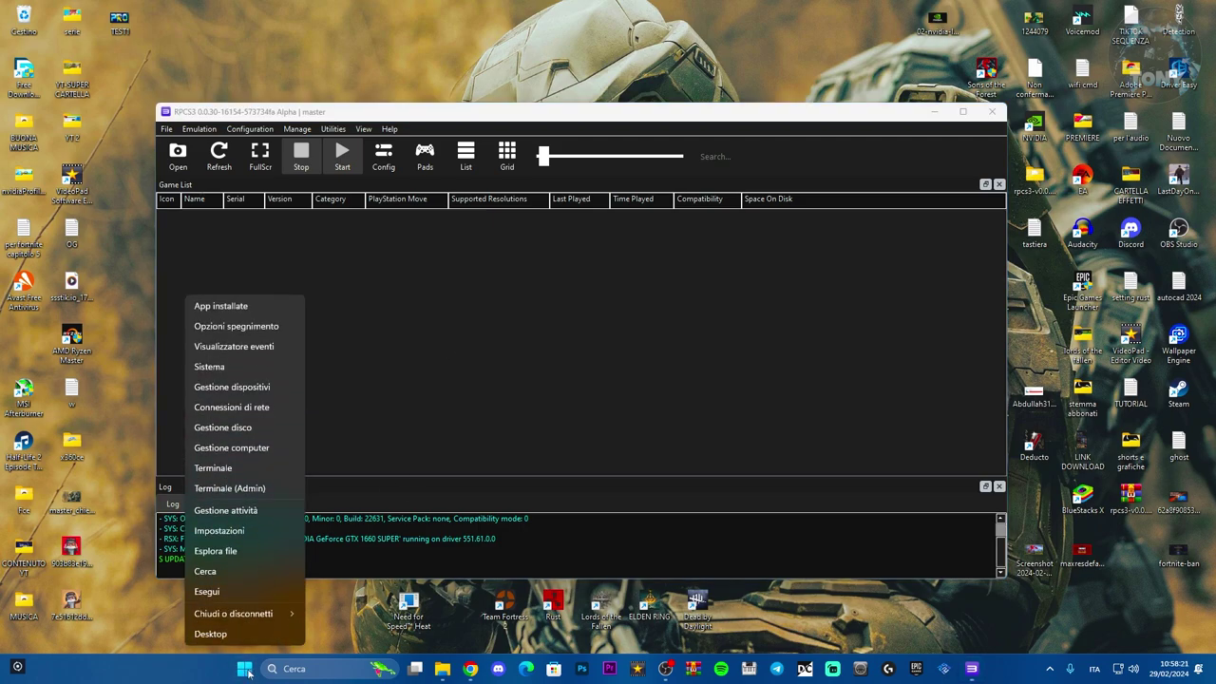
{"action": "left_click", "coordinate": [220, 391]}
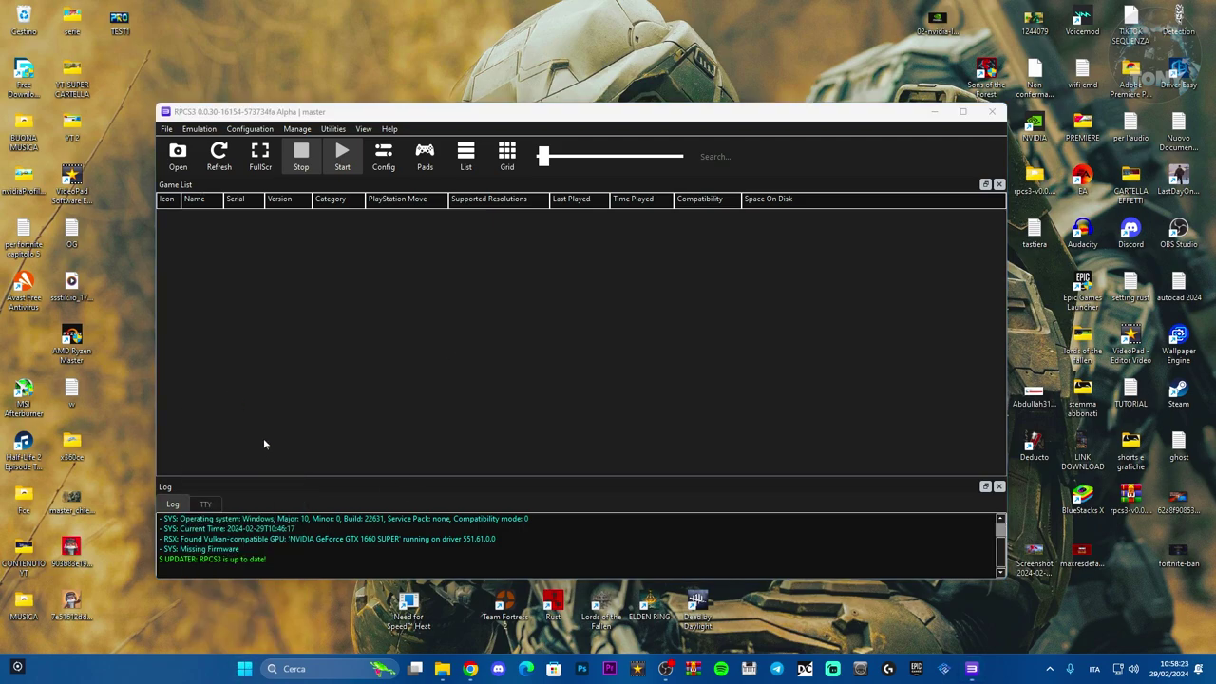
{"action": "left_click_drag", "start_coordinate": [206, 46], "coordinate": [312, 52]}
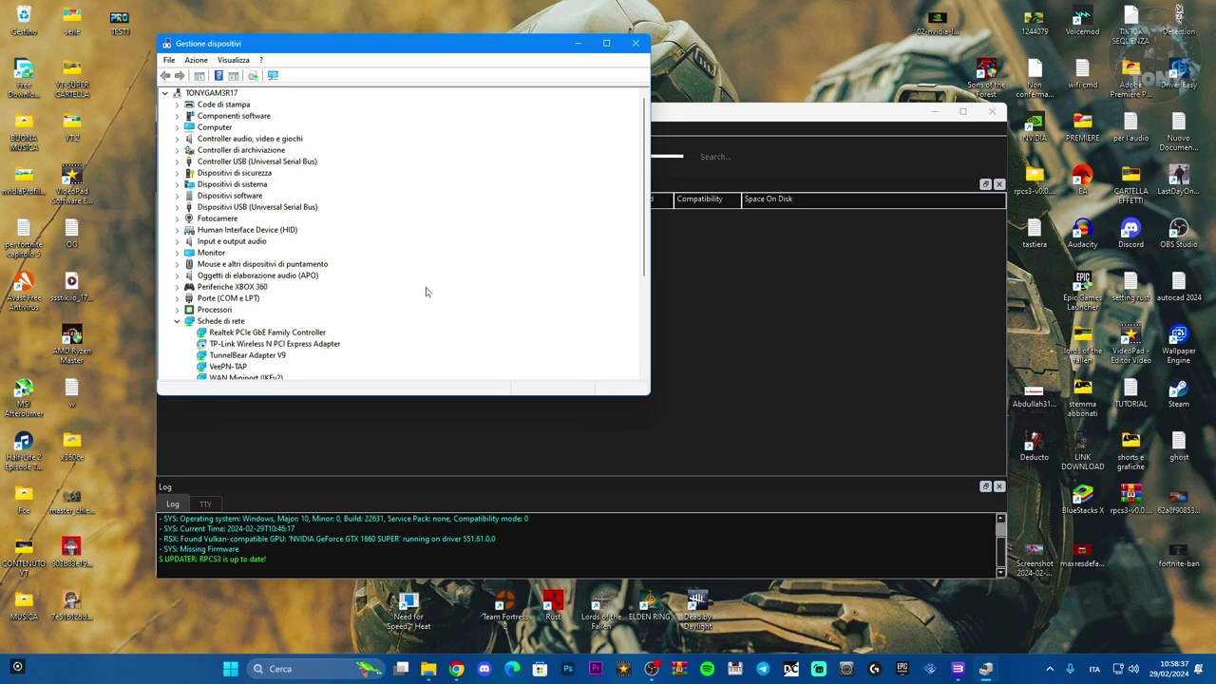
{"action": "left_click", "coordinate": [226, 290]}
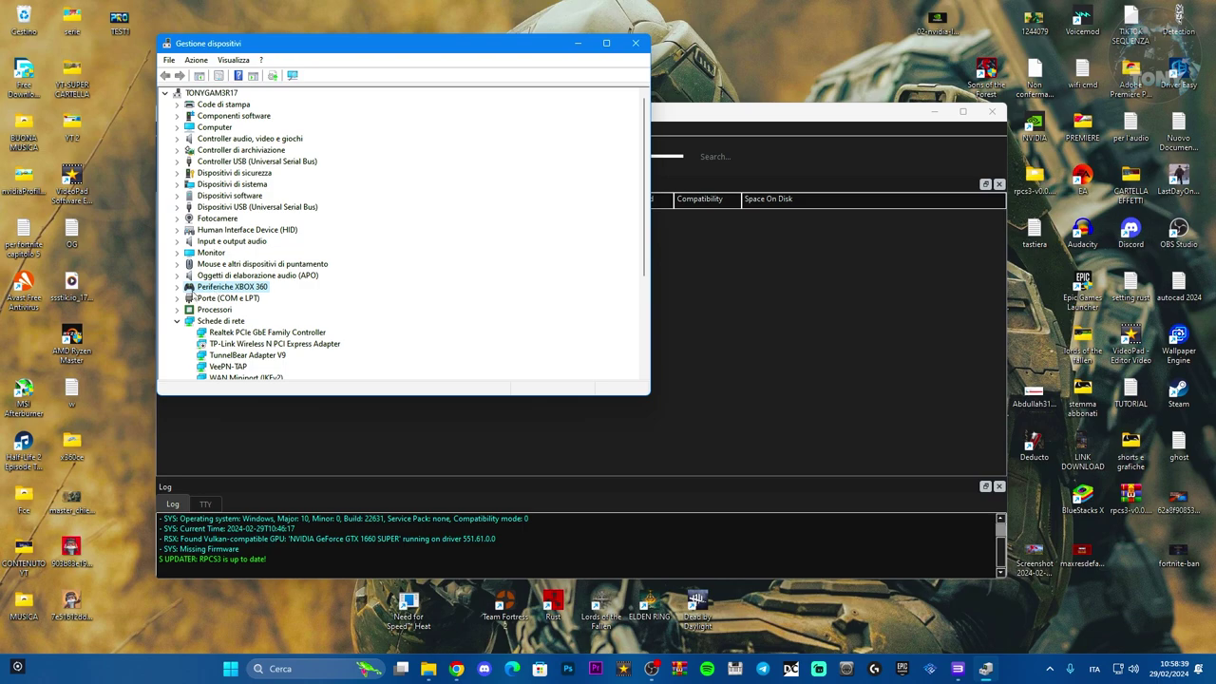
{"action": "left_click", "coordinate": [180, 289]}
Step: Check the general status, details and events in the properties of Controller XBOX 360 per Windows, and close them
{"action": "double_click", "coordinate": [247, 298]}
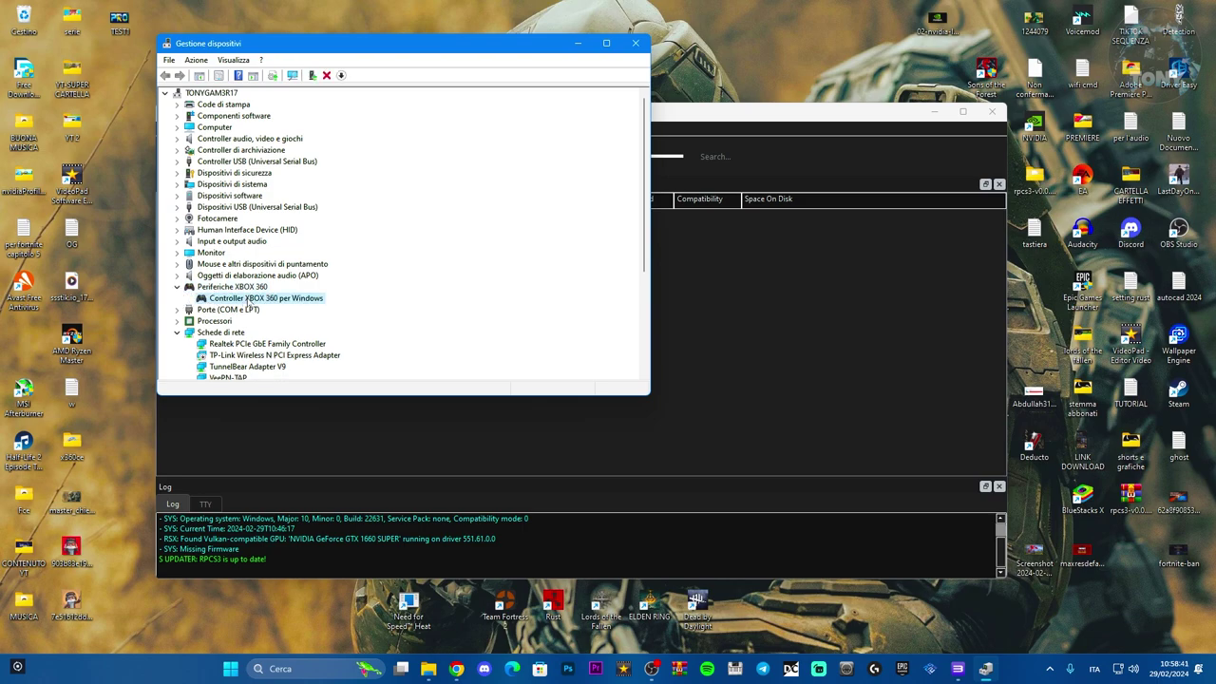
{"action": "left_click", "coordinate": [330, 102]}
{"action": "left_click", "coordinate": [294, 106]}
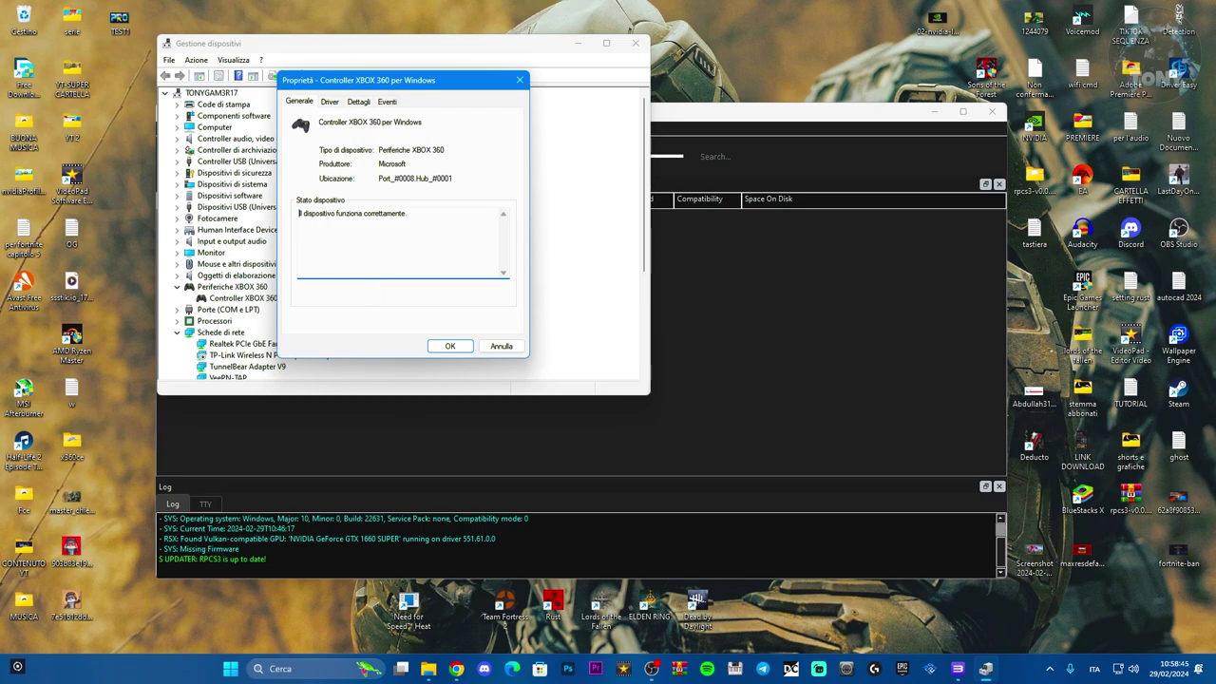
{"action": "left_click", "coordinate": [357, 101]}
{"action": "left_click", "coordinate": [387, 102]}
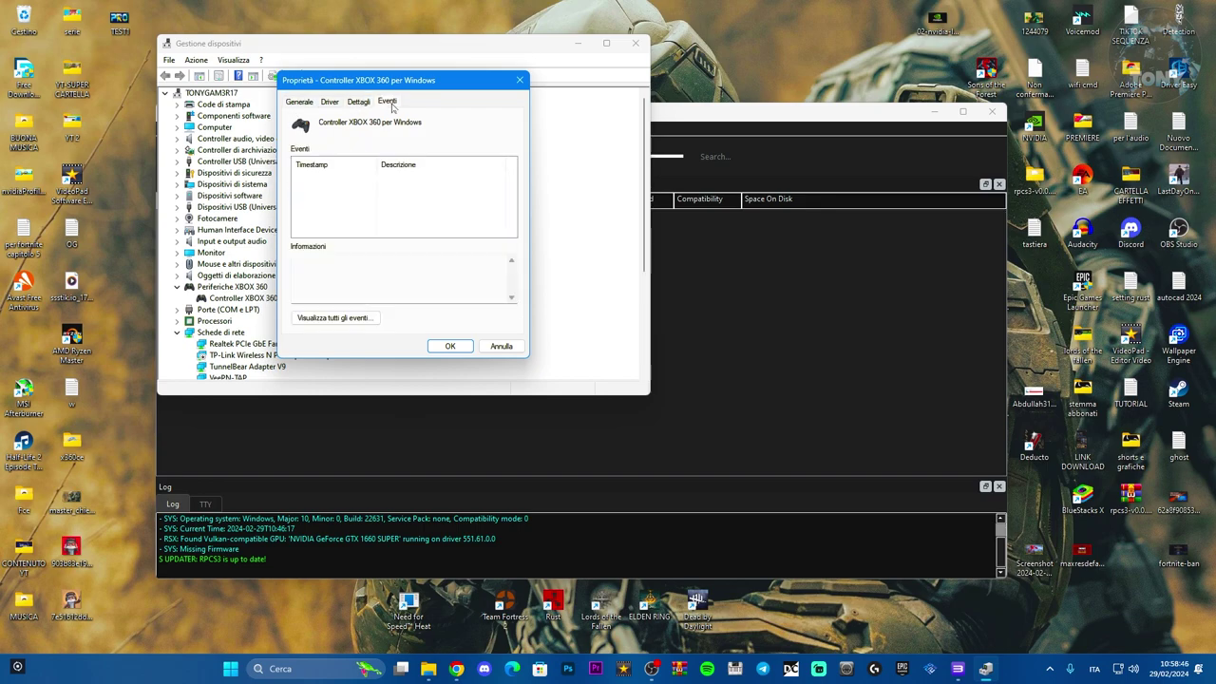
{"action": "left_click", "coordinate": [446, 347]}
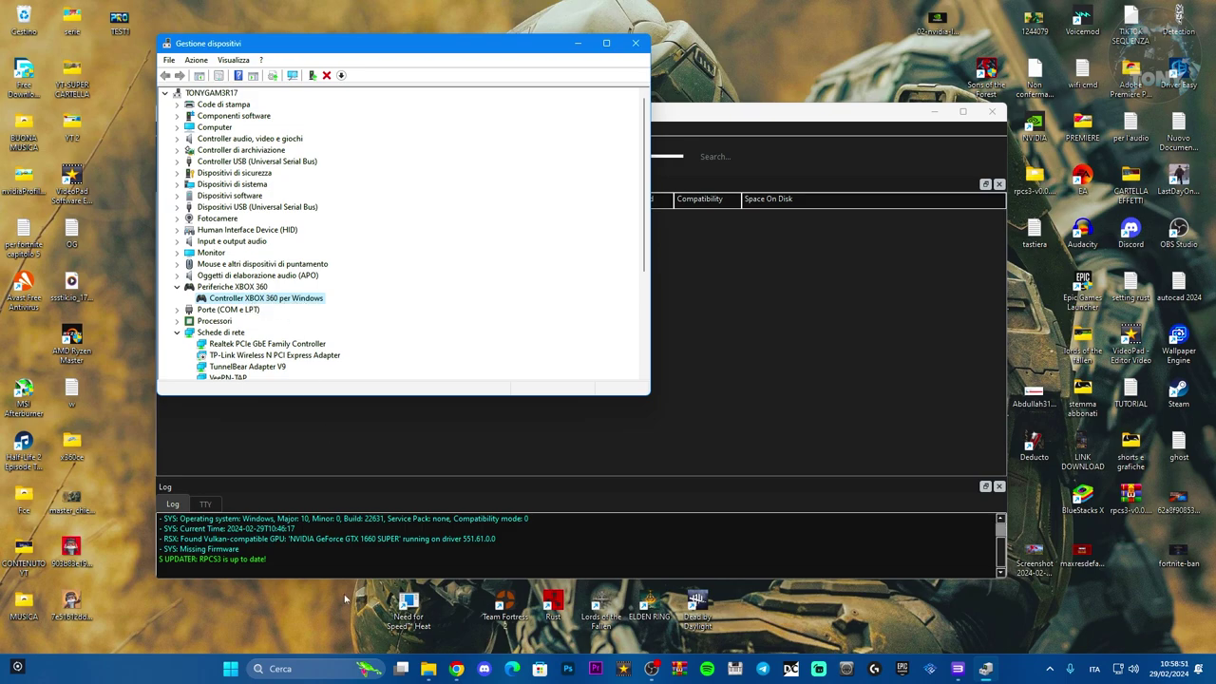
Step: Search Windows for "gioc", open the USB game device setup, and view the USB Controller's test and calibration pages
{"action": "left_click", "coordinate": [314, 668]}
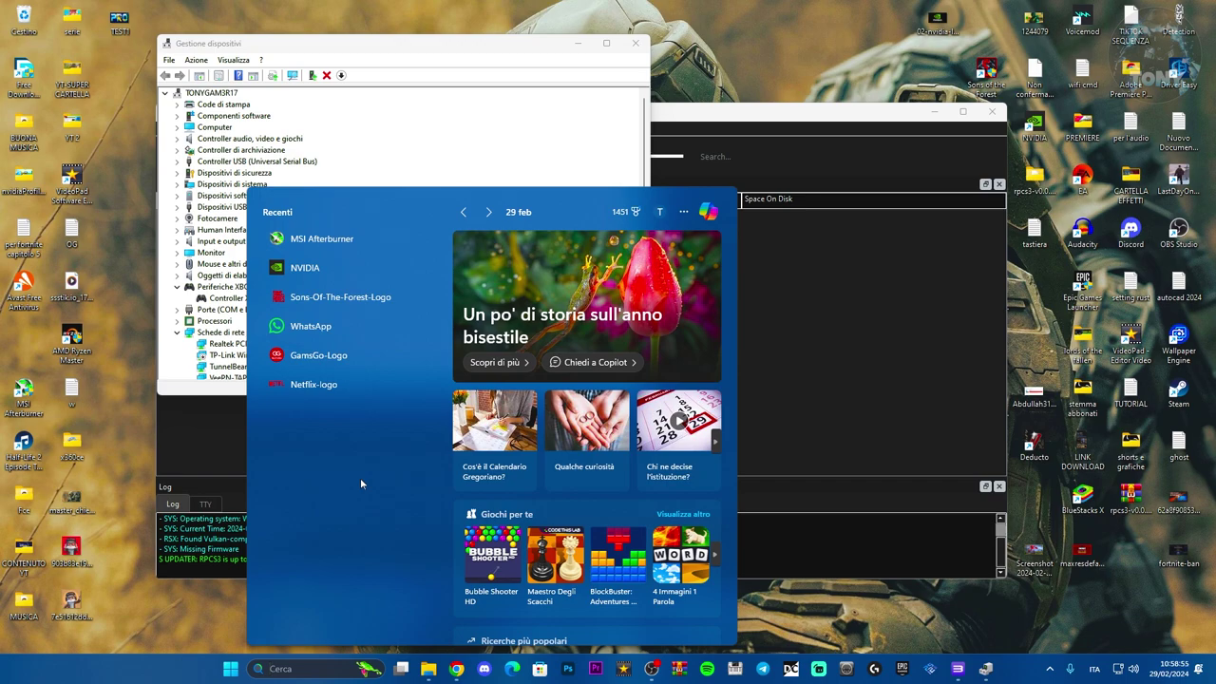
{"action": "type", "text": "gioc"}
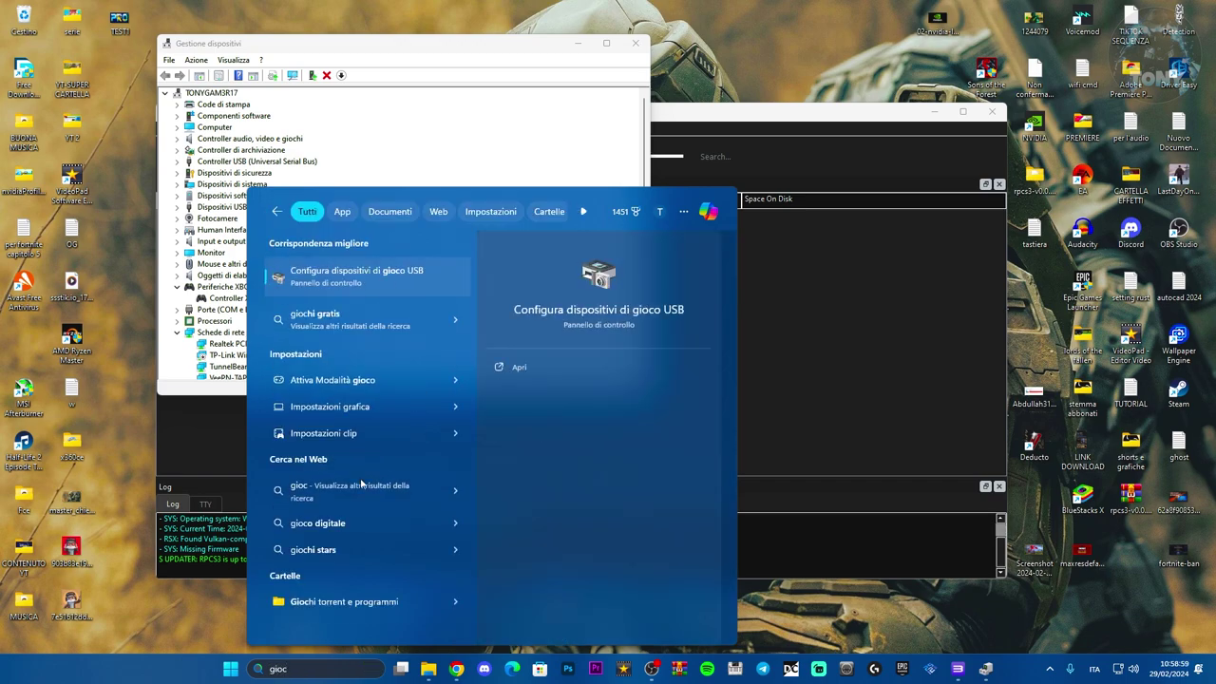
{"action": "key", "text": "Return"}
{"action": "left_click_drag", "start_coordinate": [207, 114], "coordinate": [423, 116]}
{"action": "double_click", "coordinate": [429, 190]}
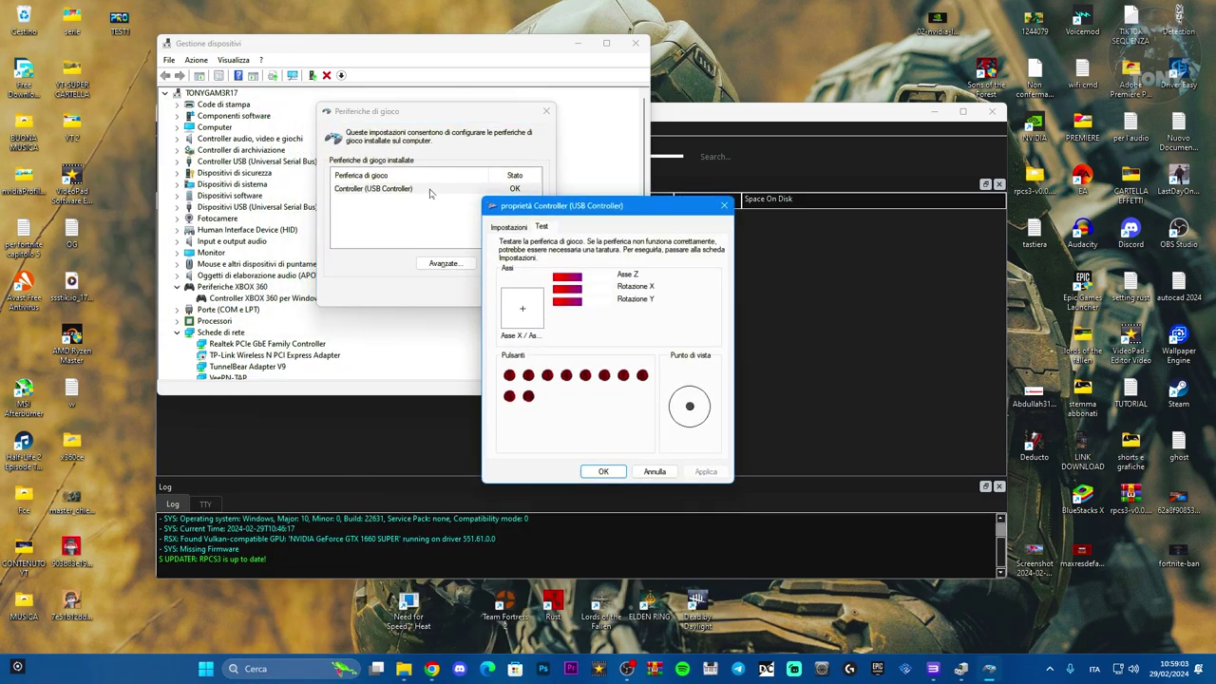
{"action": "left_click", "coordinate": [506, 228]}
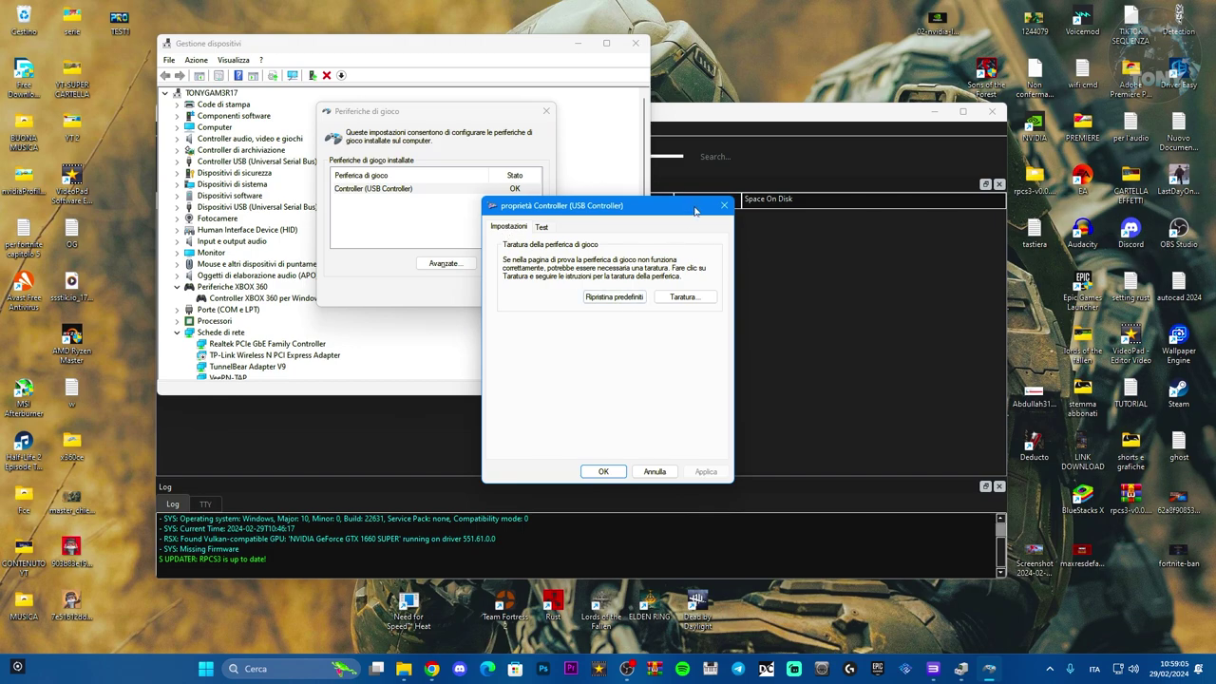
{"action": "left_click", "coordinate": [723, 206]}
Step: Set Controller (USB Controller) as the preferred device in the advanced game device settings and close the setup
{"action": "left_click", "coordinate": [442, 263]}
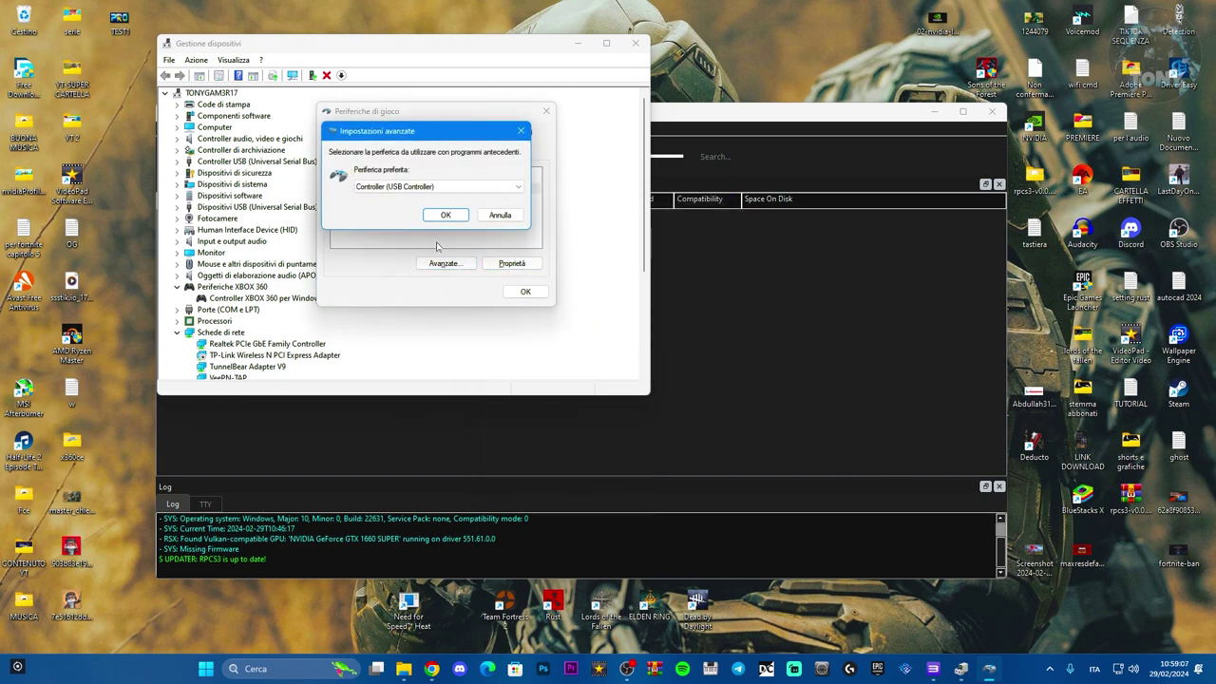
{"action": "left_click", "coordinate": [377, 189]}
{"action": "left_click", "coordinate": [395, 198]}
{"action": "left_click", "coordinate": [436, 215]}
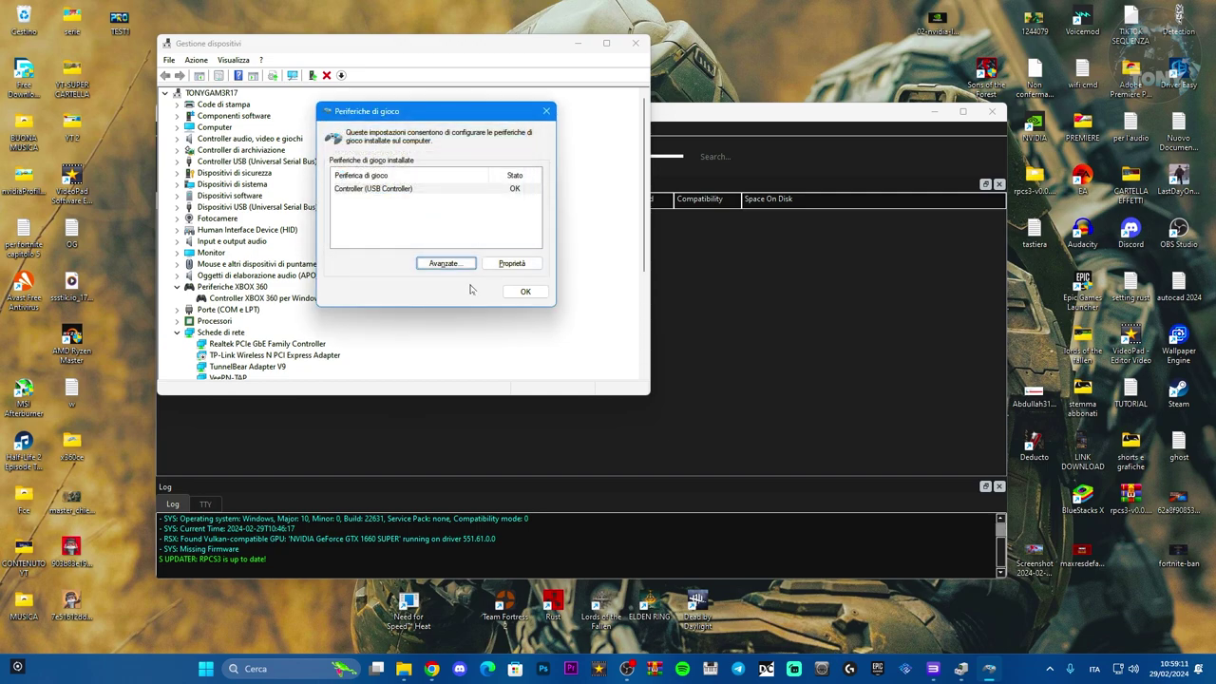
{"action": "left_click", "coordinate": [520, 295]}
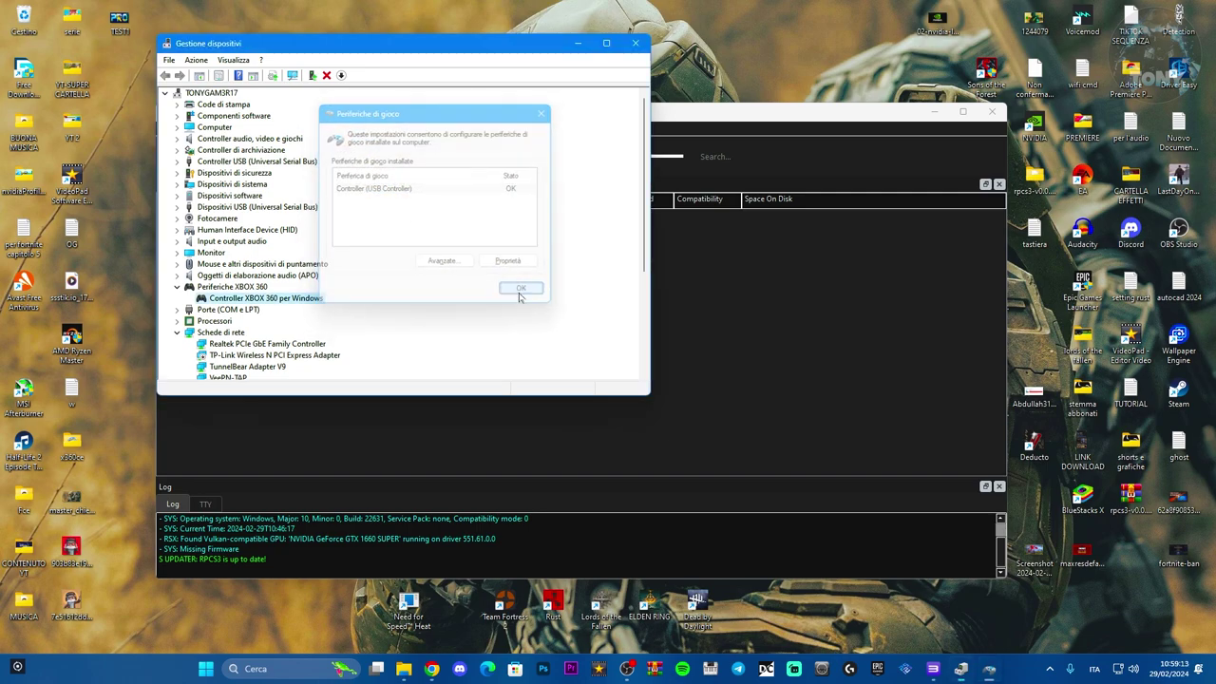
Step: Minimise Device Manager, return to RPCS3 and set Player 1's gamepad handler to XInput
{"action": "left_click", "coordinate": [569, 51]}
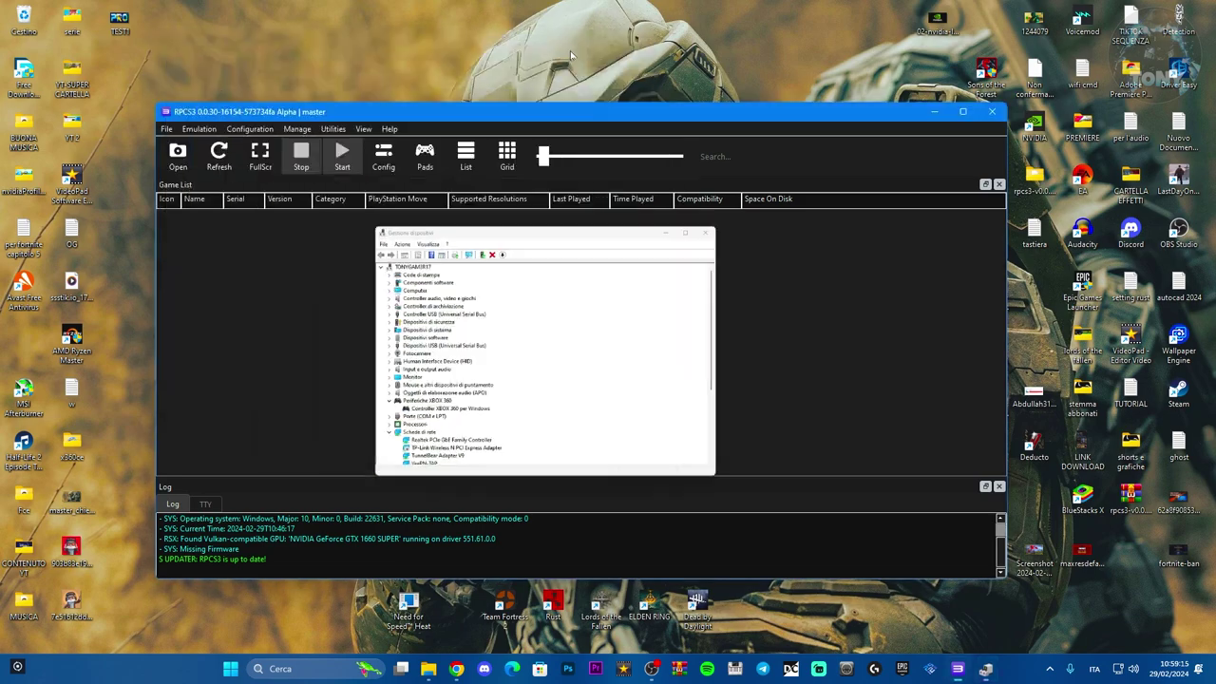
{"action": "left_click_drag", "start_coordinate": [498, 115], "coordinate": [553, 106]}
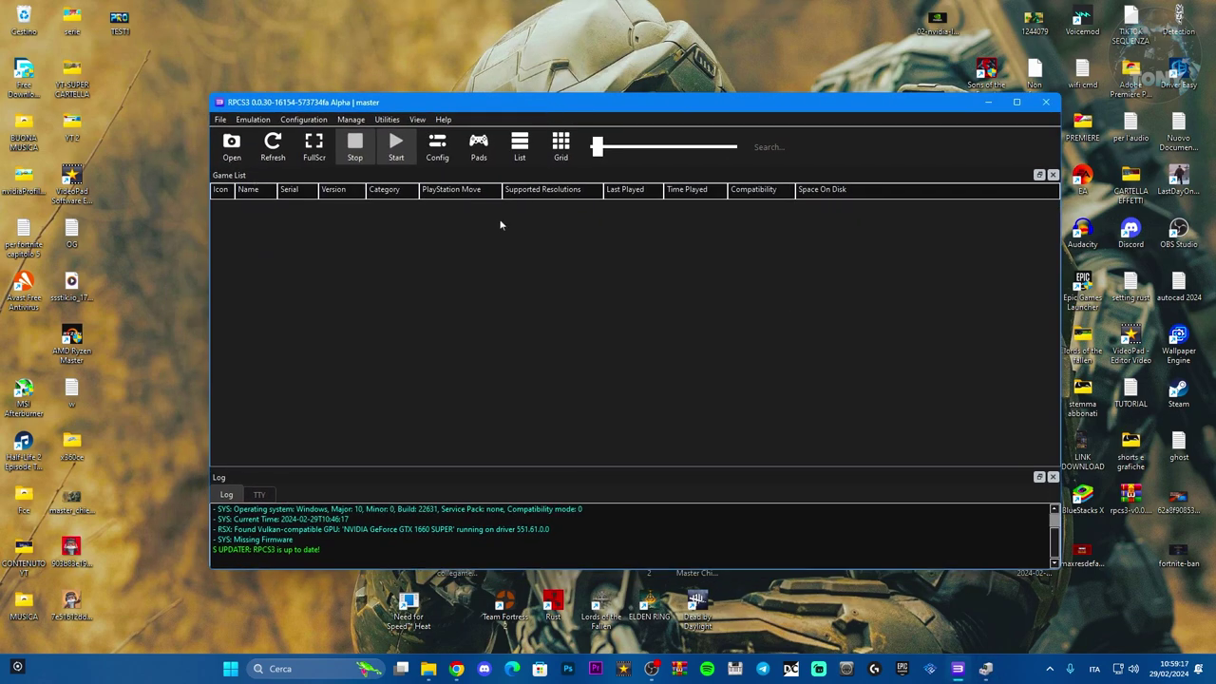
{"action": "left_click", "coordinate": [481, 151]}
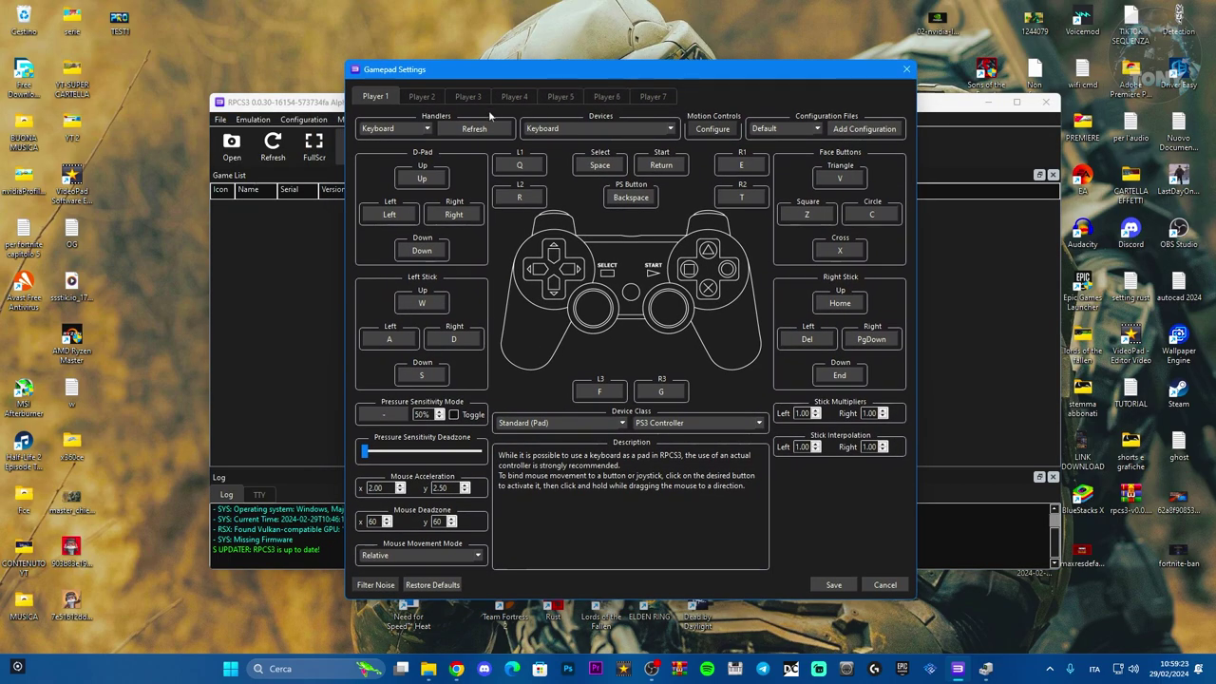
{"action": "left_click", "coordinate": [425, 130]}
{"action": "left_click", "coordinate": [380, 206]}
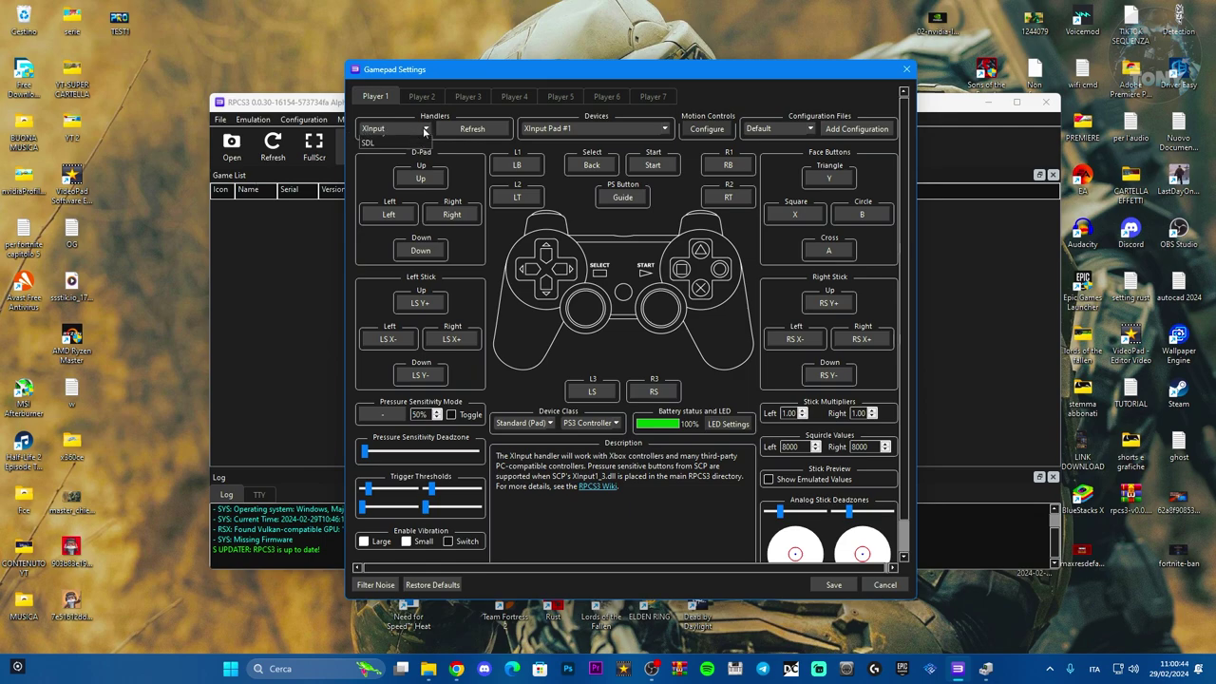
{"action": "left_click", "coordinate": [370, 133]}
{"action": "left_click", "coordinate": [374, 211]}
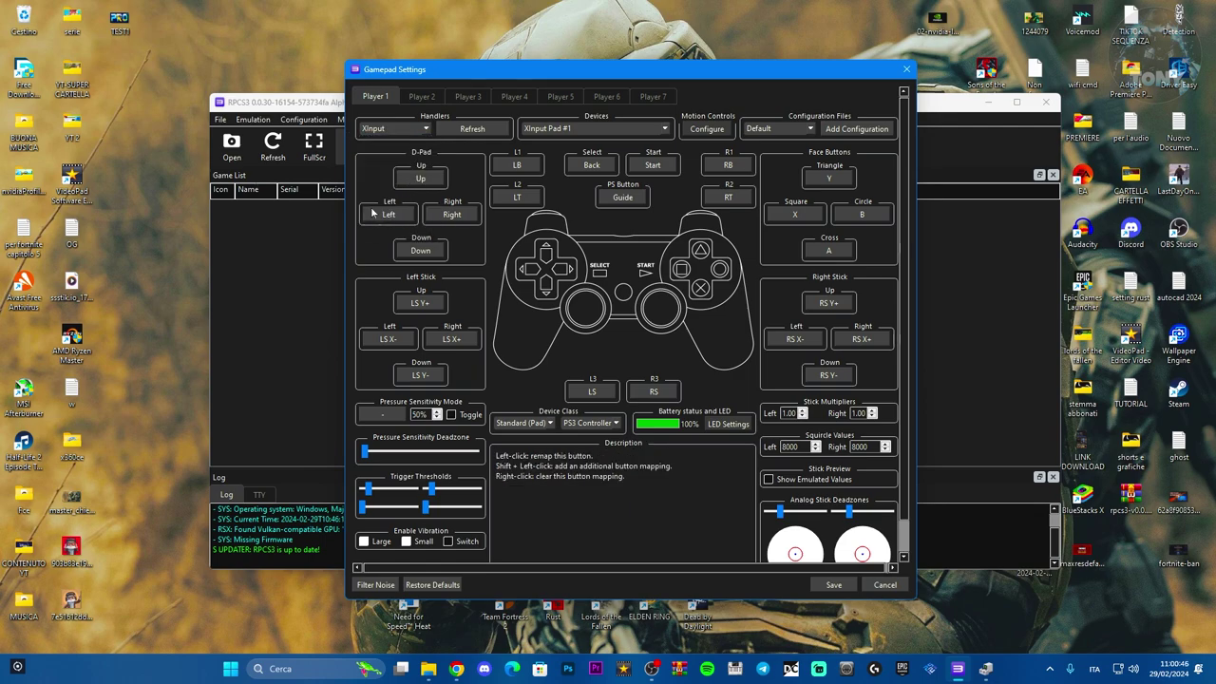
Step: Map Player 1's D-pad to Up, Down, Right and Left, and the left stick to LS Y+, LS X-, LS X+ and LS Y-
{"action": "left_click", "coordinate": [421, 177]}
{"action": "left_click", "coordinate": [417, 308]}
{"action": "left_click", "coordinate": [389, 342]}
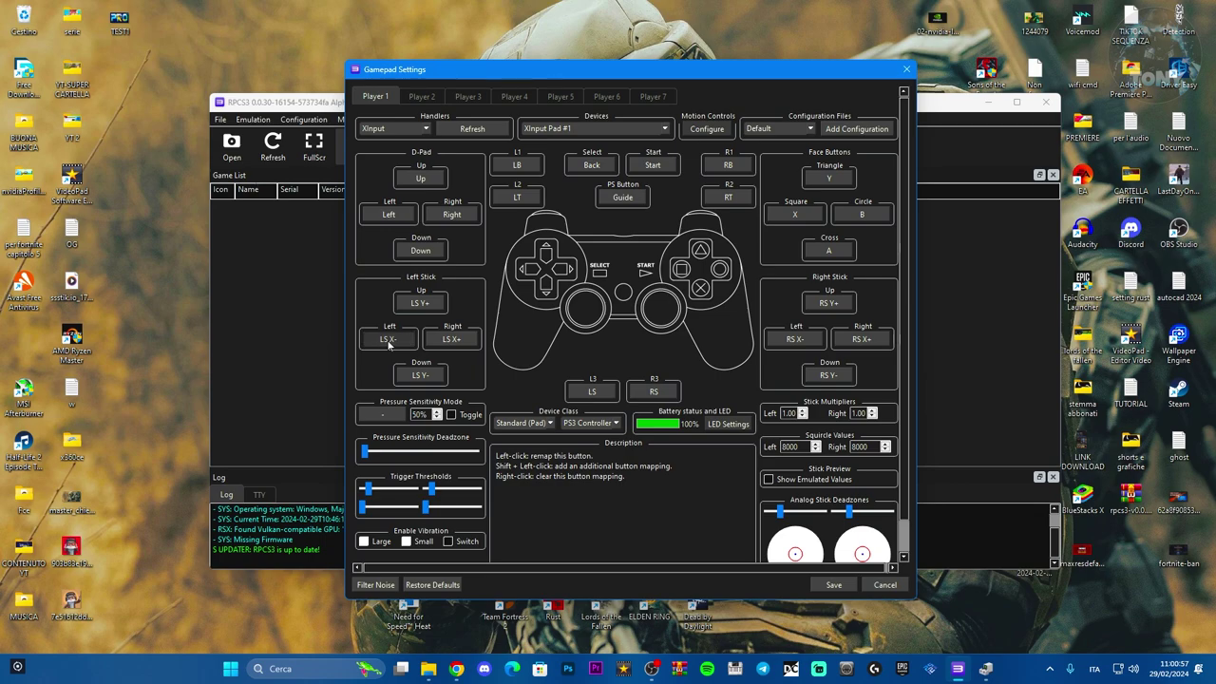
{"action": "left_click", "coordinate": [454, 342]}
{"action": "left_click", "coordinate": [418, 377]}
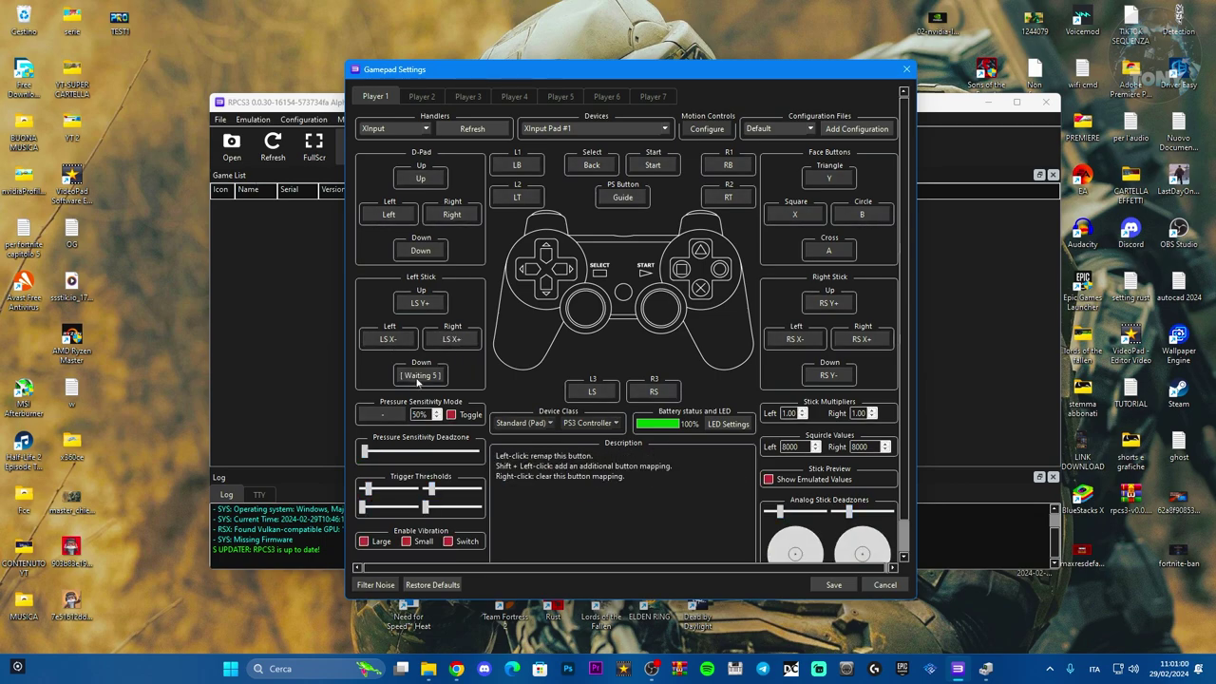
{"action": "left_click", "coordinate": [420, 251]}
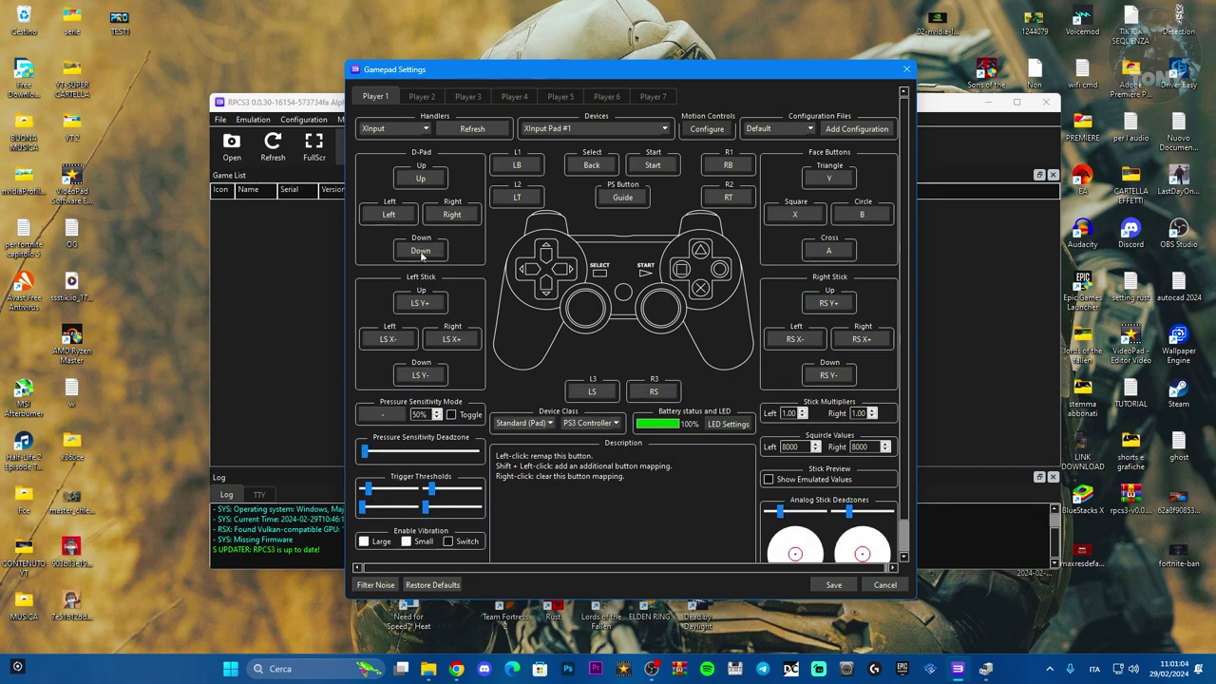
{"action": "left_click", "coordinate": [453, 214]}
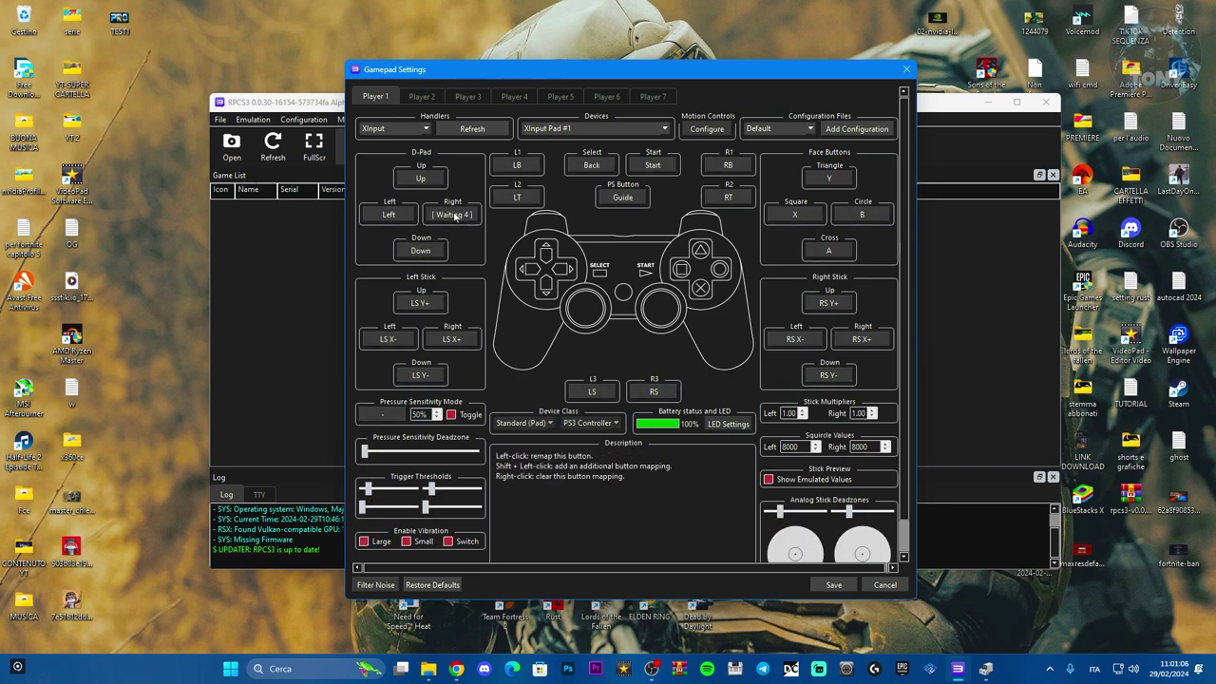
{"action": "left_click", "coordinate": [392, 215]}
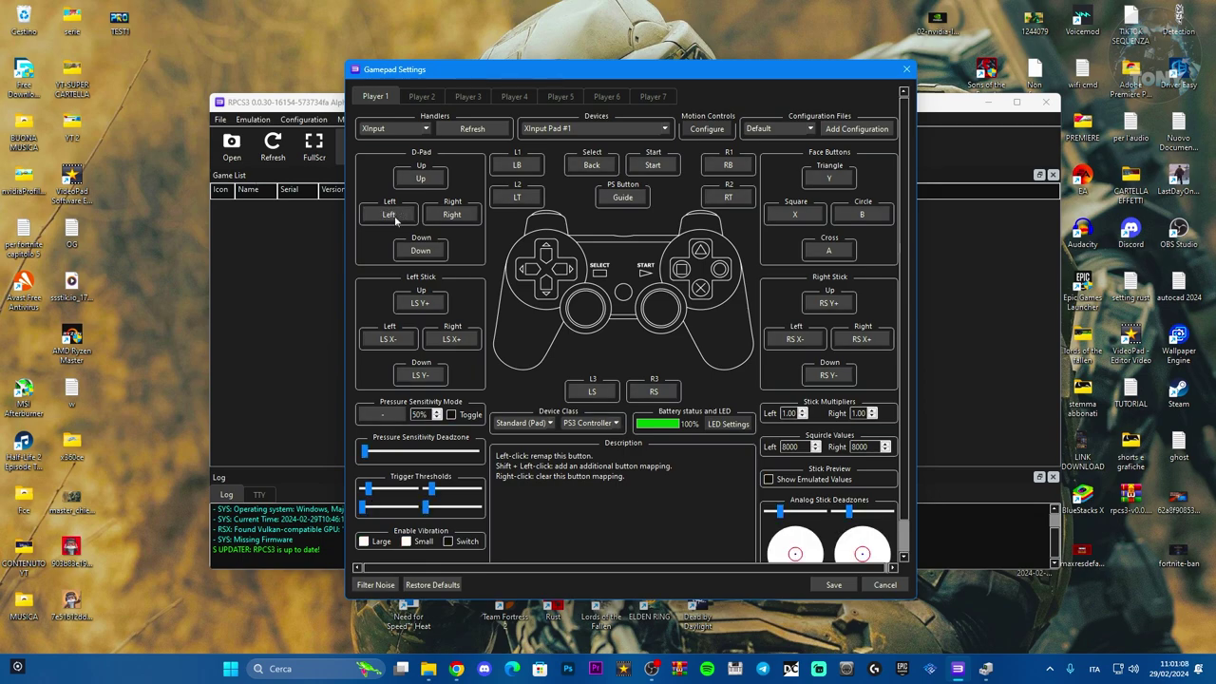
Step: Map the face buttons: Triangle to Y, Circle to B, Cross to A and Square to X
{"action": "left_click", "coordinate": [828, 179]}
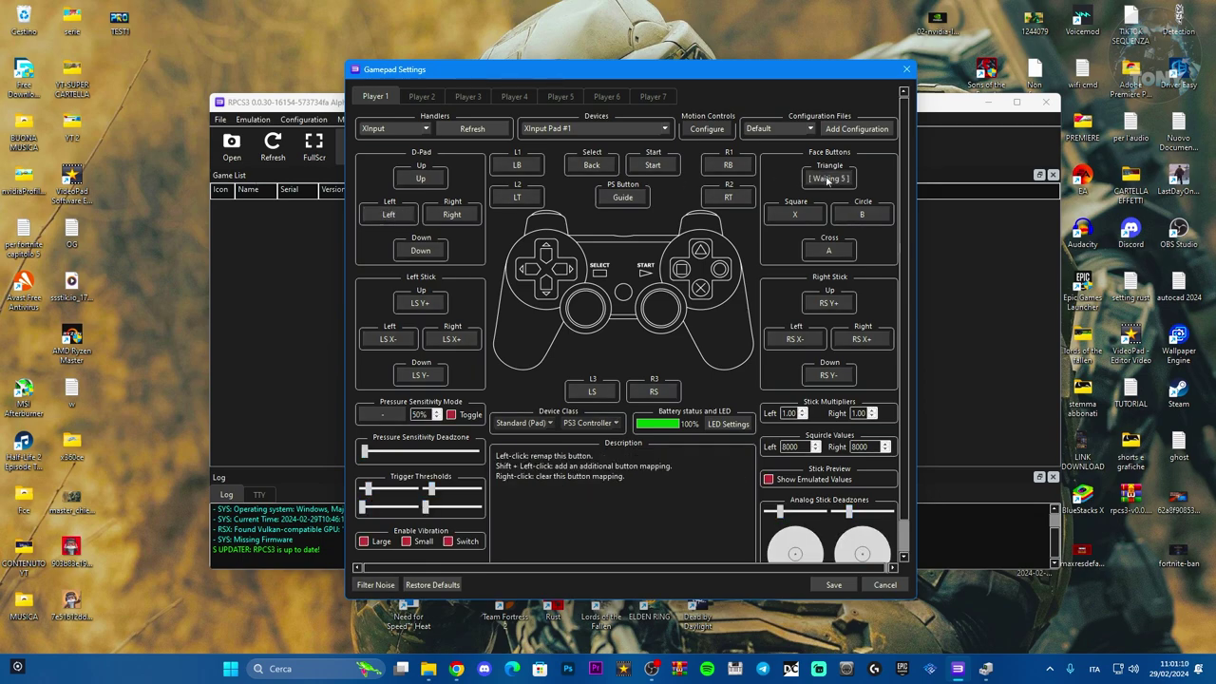
{"action": "right_click", "coordinate": [828, 180]}
{"action": "left_click", "coordinate": [864, 215]}
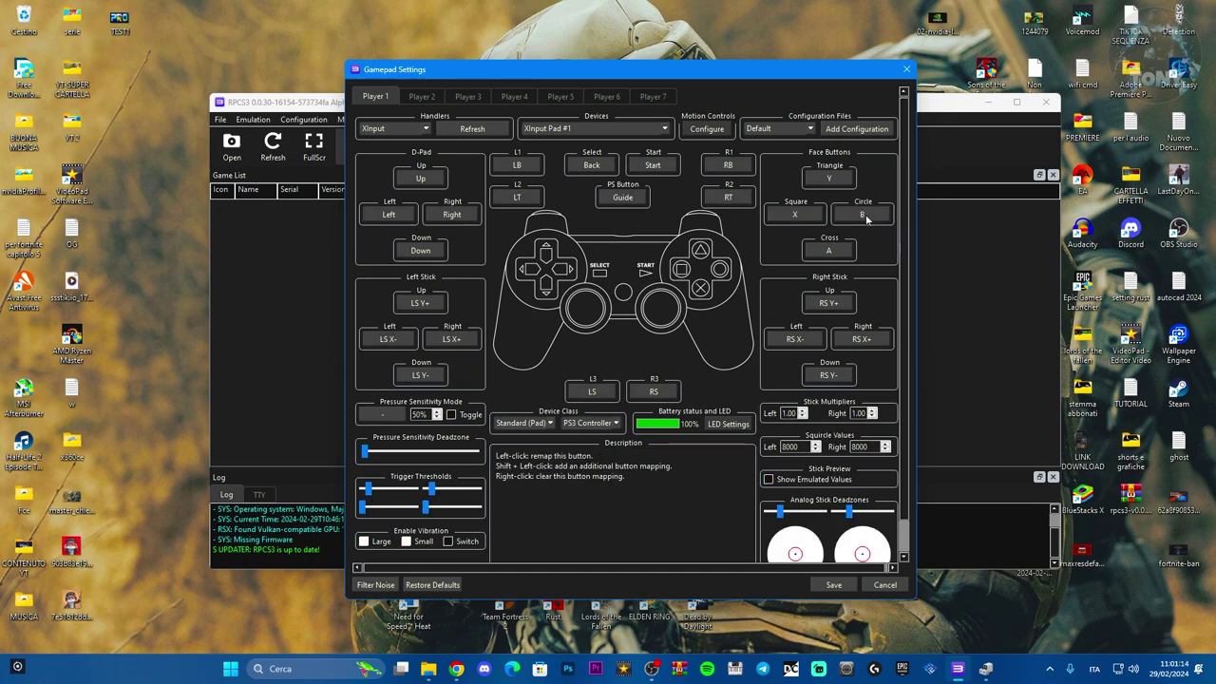
{"action": "left_click", "coordinate": [829, 251]}
{"action": "right_click", "coordinate": [828, 251]}
{"action": "left_click", "coordinate": [802, 217]}
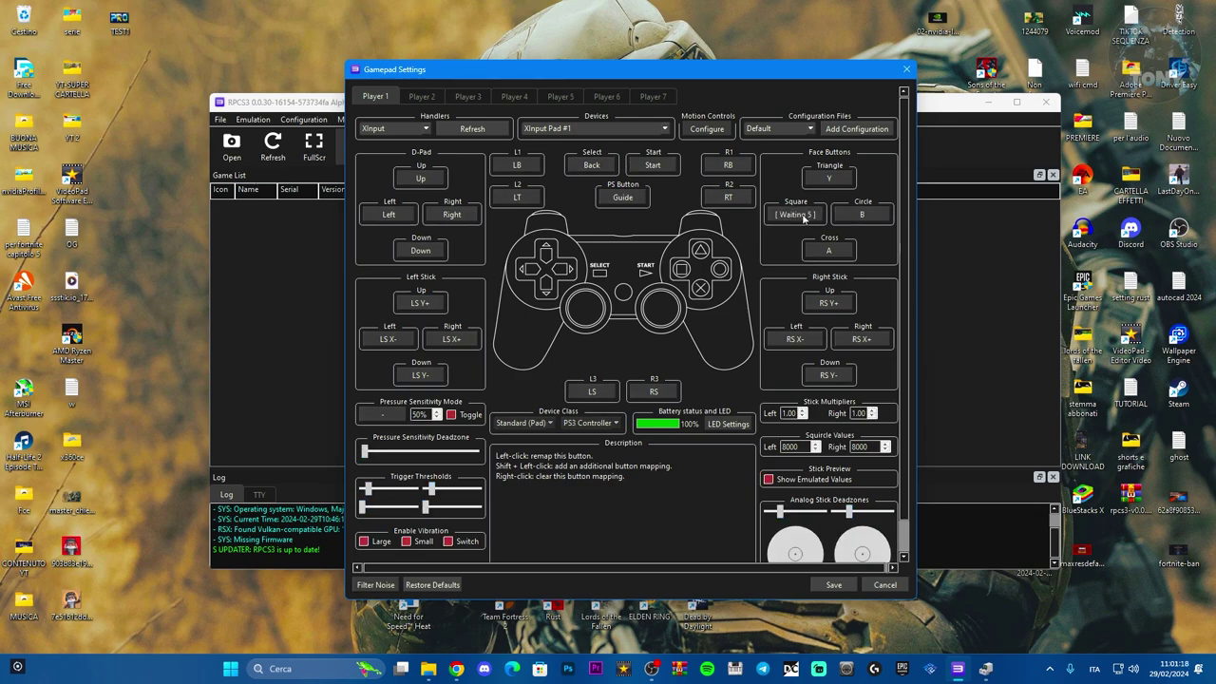
Step: Map the shoulder buttons and triggers: R1 to RB, R2 to RT, L2 to LT and L1 to LB
{"action": "left_click", "coordinate": [730, 166]}
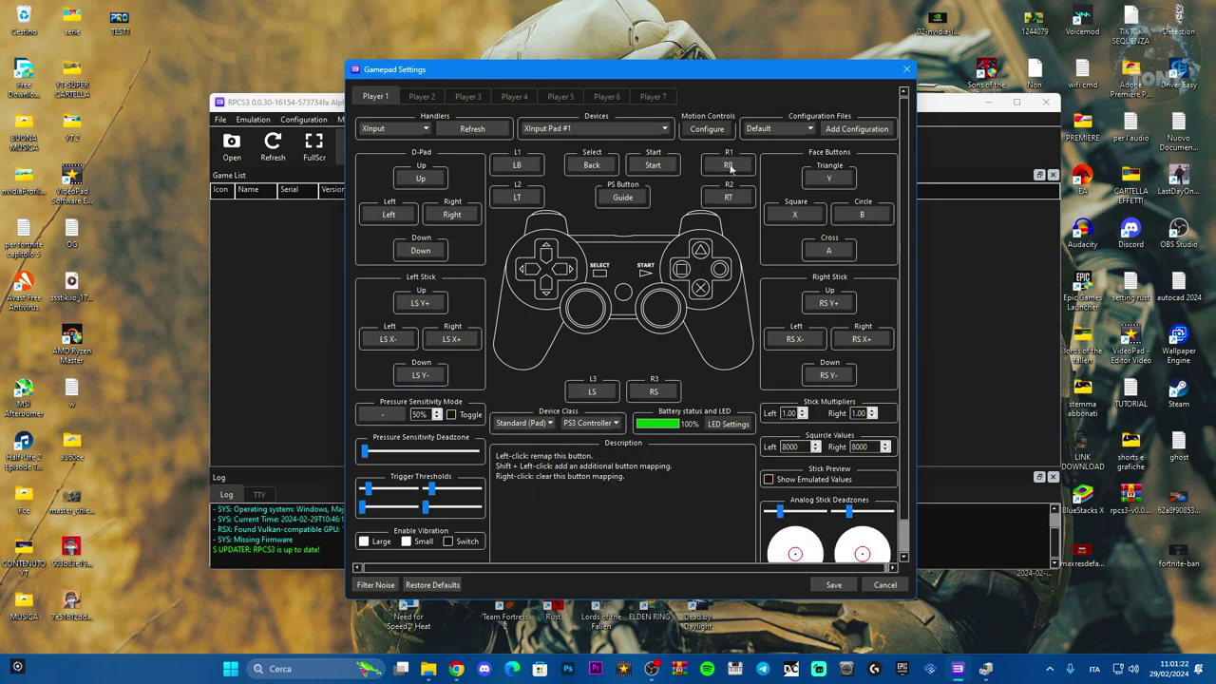
{"action": "left_click", "coordinate": [730, 197]}
{"action": "left_click", "coordinate": [515, 197]}
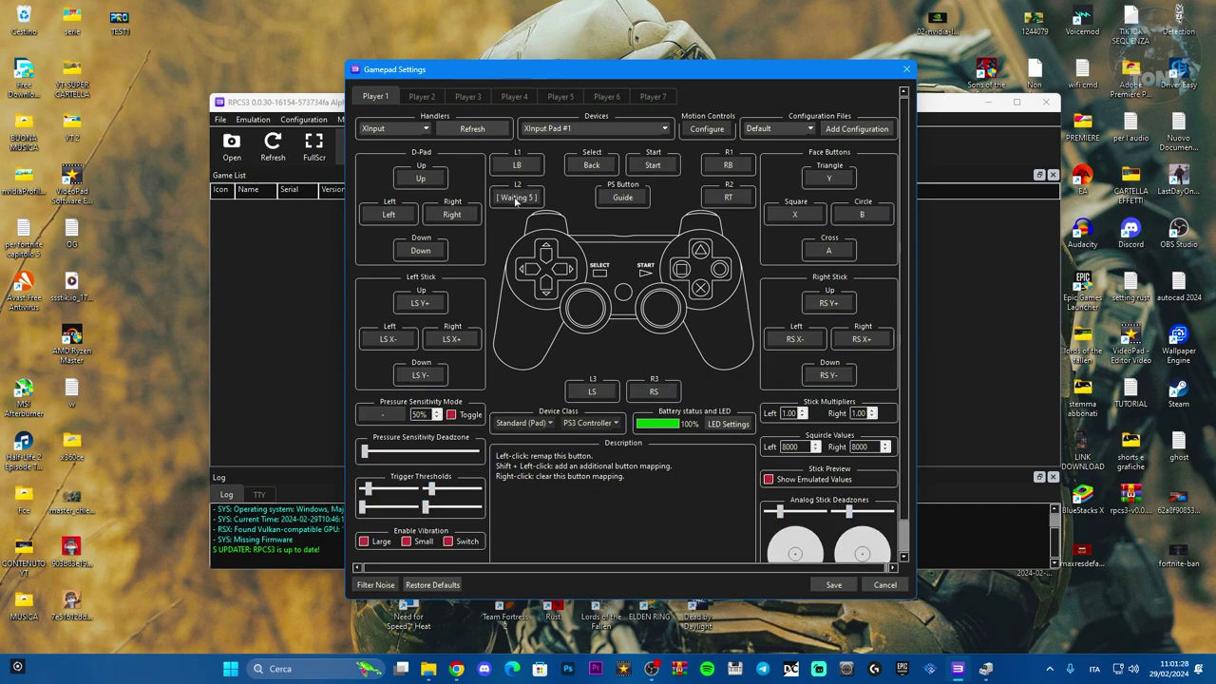
{"action": "left_click", "coordinate": [519, 166]}
Step: Map Start to Start, Select to Back, the PS button to Guide, L3 to LS and R3 to RS
{"action": "left_click", "coordinate": [652, 165]}
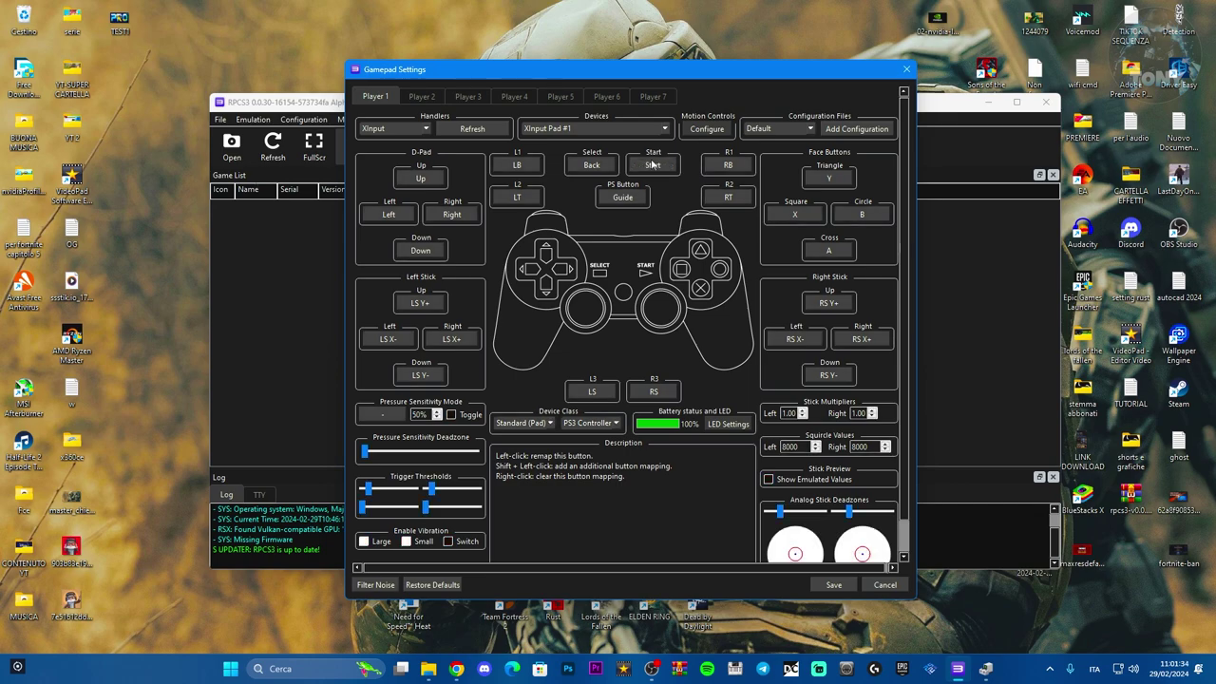
{"action": "left_click", "coordinate": [604, 167]}
{"action": "left_click", "coordinate": [628, 199]}
{"action": "left_click", "coordinate": [589, 392]}
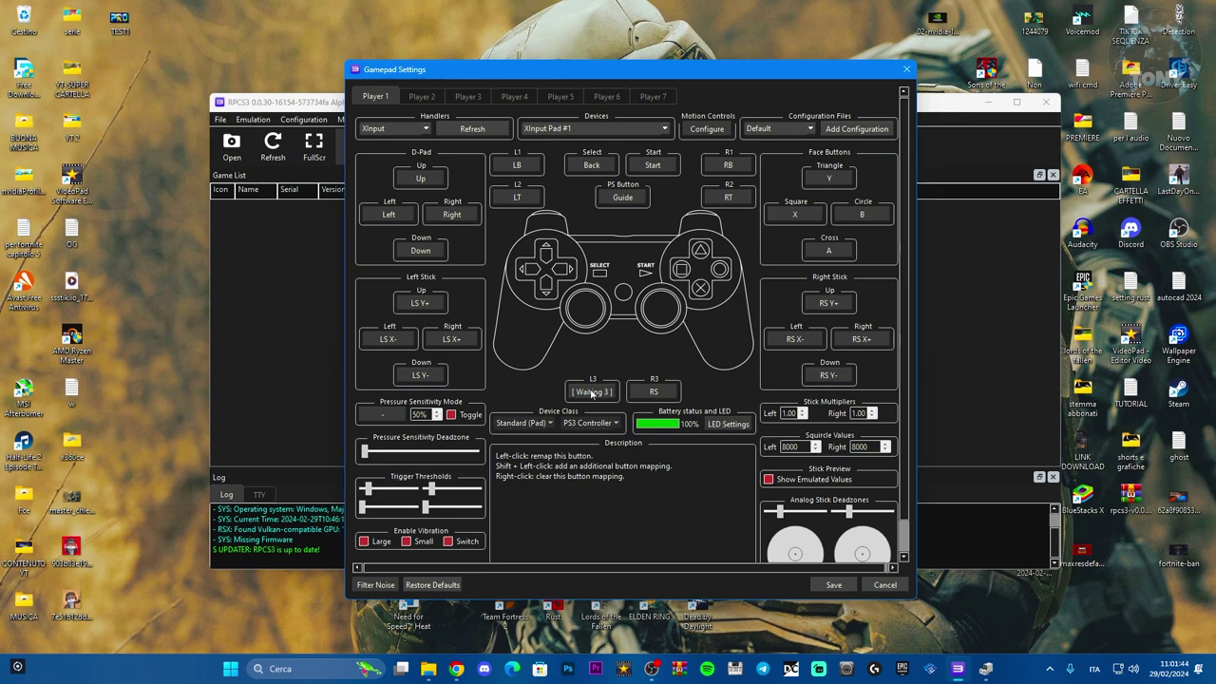
{"action": "left_click", "coordinate": [655, 392]}
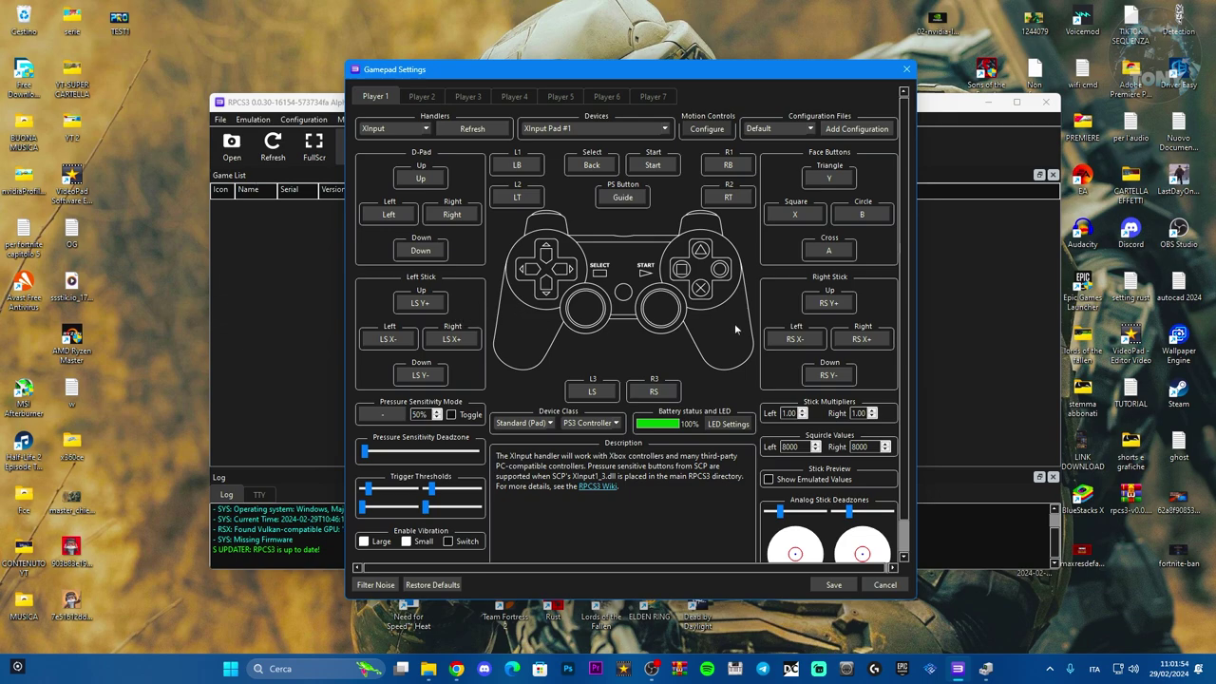
Step: Map the right stick directions to RS Y+, RS X-, RS X+ and RS Y-, and save the gamepad settings
{"action": "left_click", "coordinate": [828, 303]}
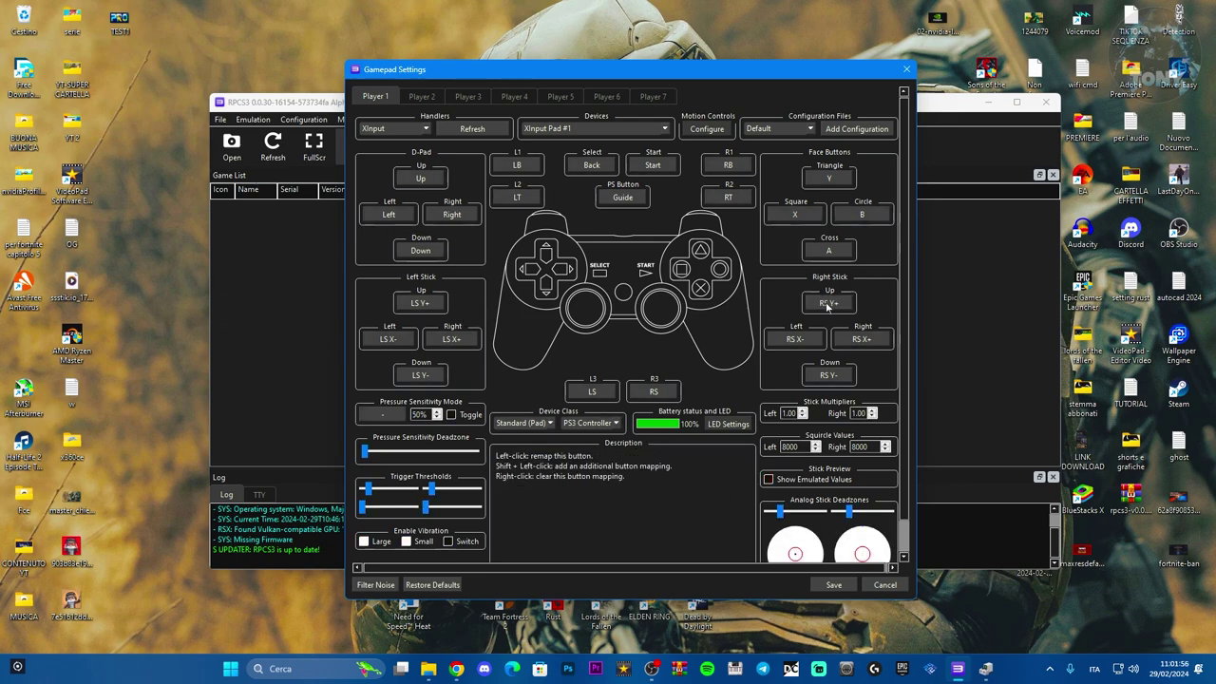
{"action": "left_click", "coordinate": [793, 342]}
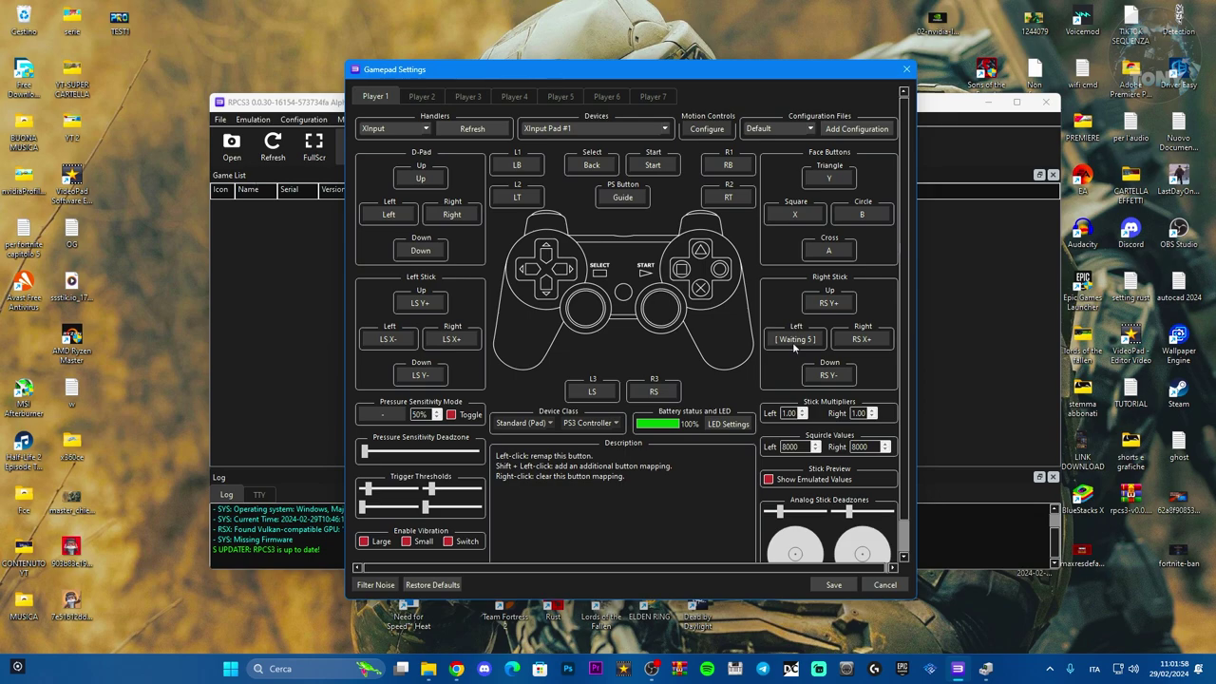
{"action": "left_click", "coordinate": [866, 340]}
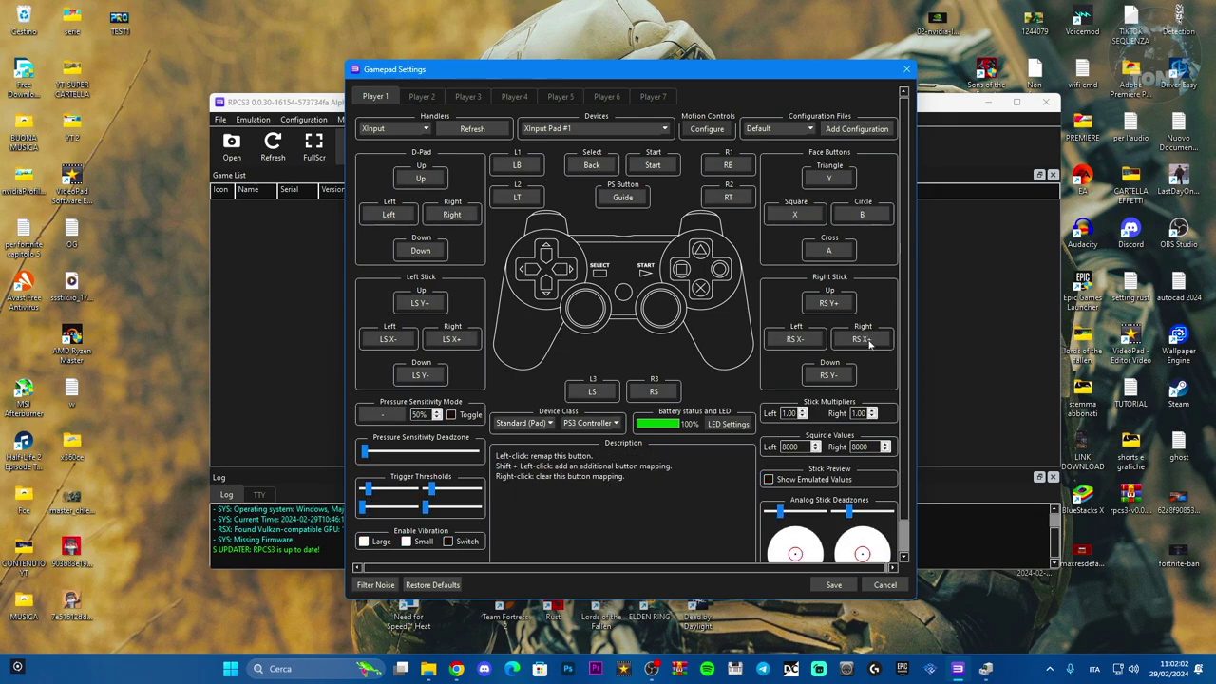
{"action": "left_click", "coordinate": [843, 379]}
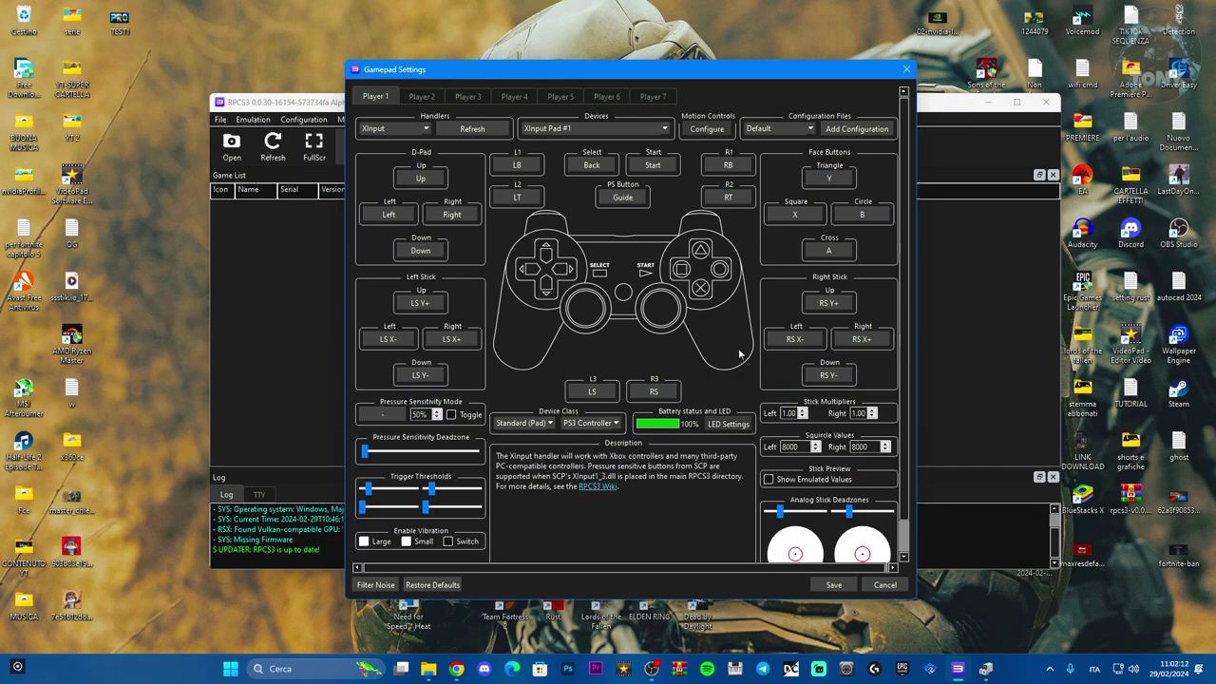
{"action": "left_click", "coordinate": [833, 585]}
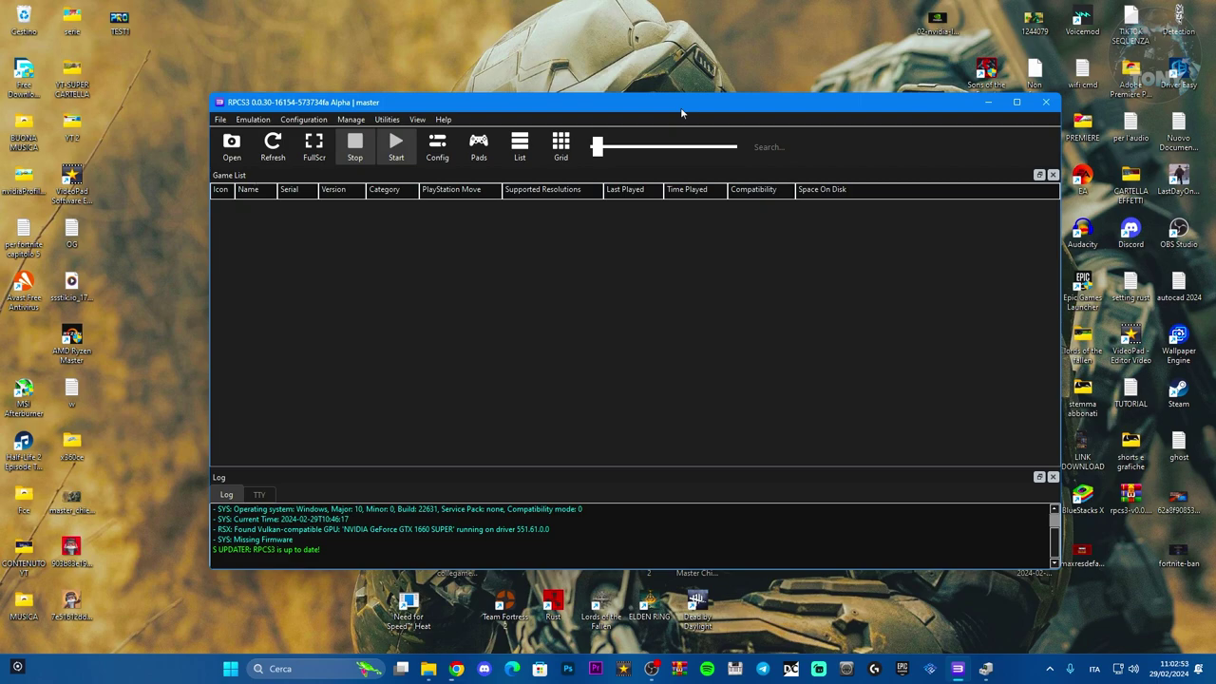
Step: Reopen the gamepad settings to review Player 1's saved mapping, and save them again
{"action": "left_click", "coordinate": [479, 146]}
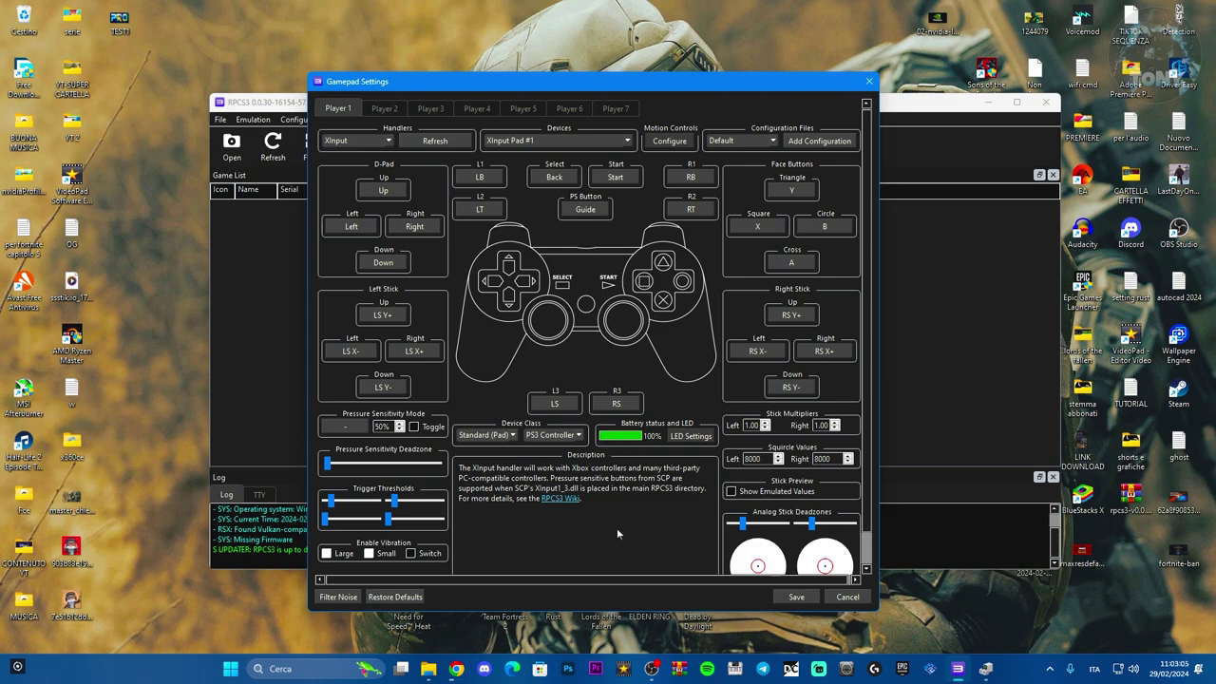
{"action": "left_click", "coordinate": [789, 596]}
{"action": "left_click_drag", "start_coordinate": [689, 103], "coordinate": [688, 91]}
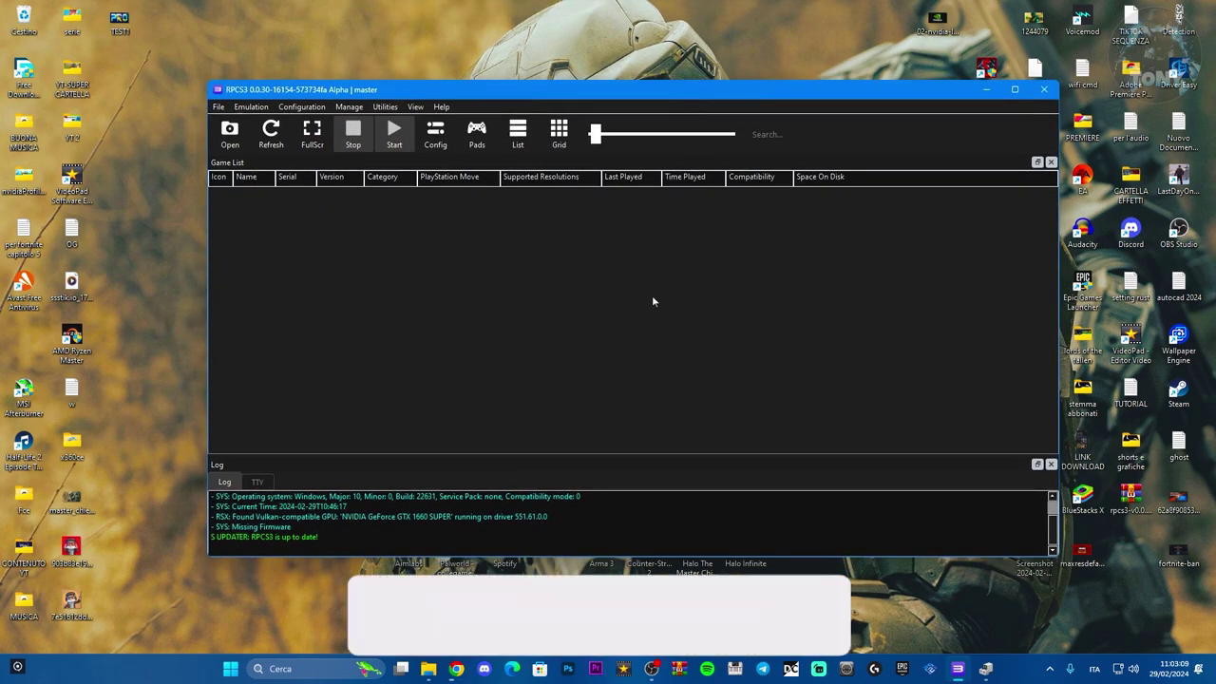